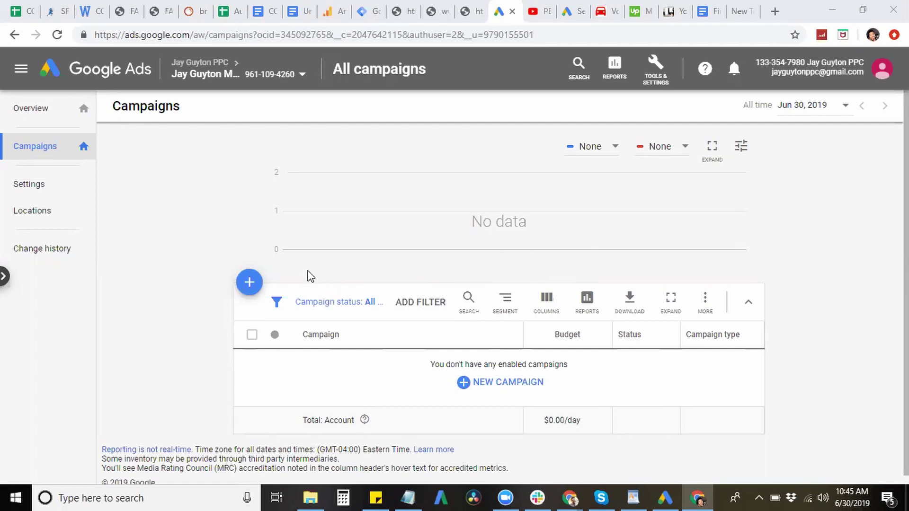
Start a brand-new campaign with Leads as the goal
left_click(246, 282)
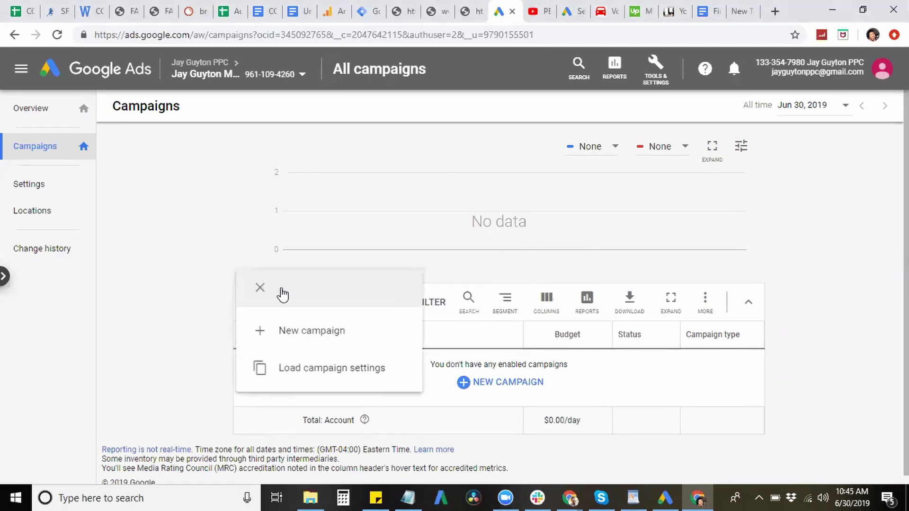
left_click(311, 329)
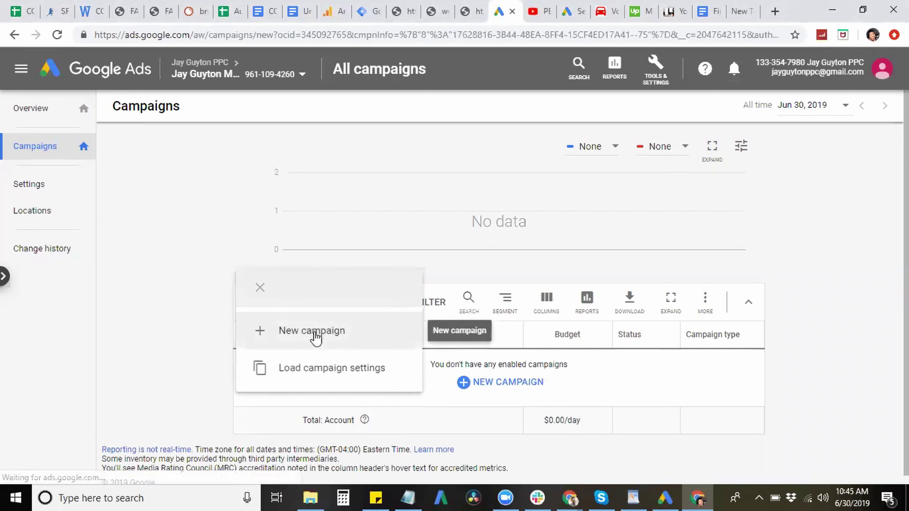
left_click(316, 337)
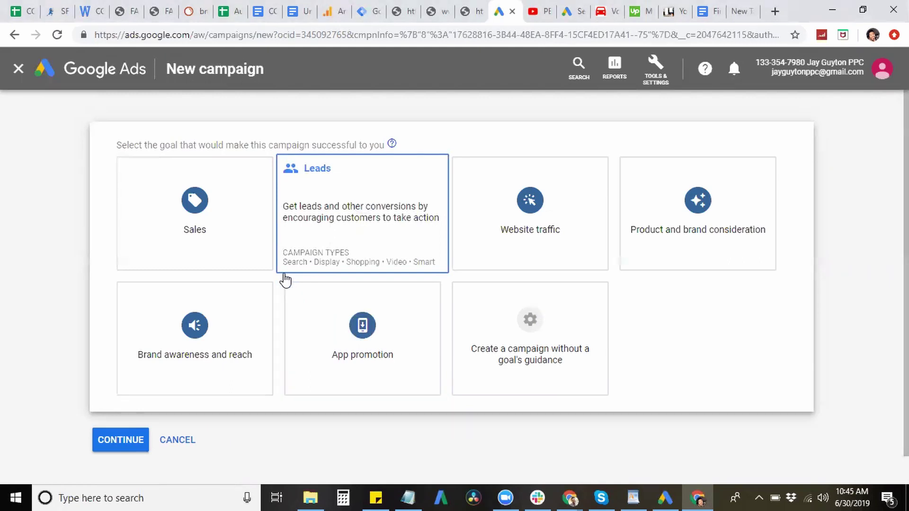
left_click(334, 227)
Choose Search as the campaign type aimed at website visits and continue to settings
scroll(341, 293, "up", 5)
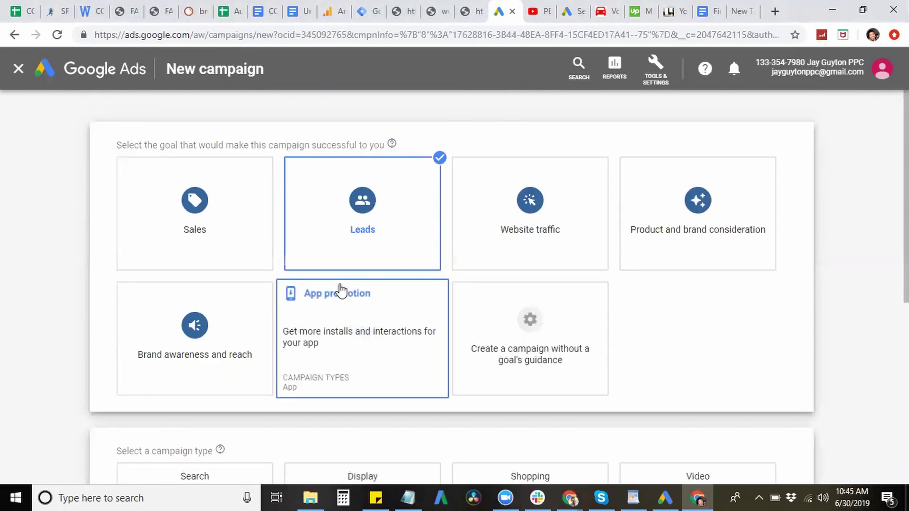
scroll(342, 288, "down", 5)
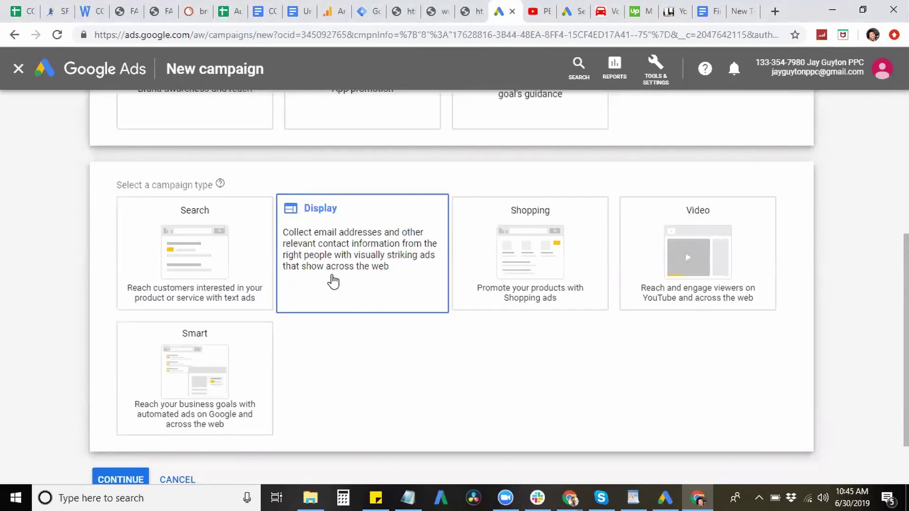
left_click(239, 262)
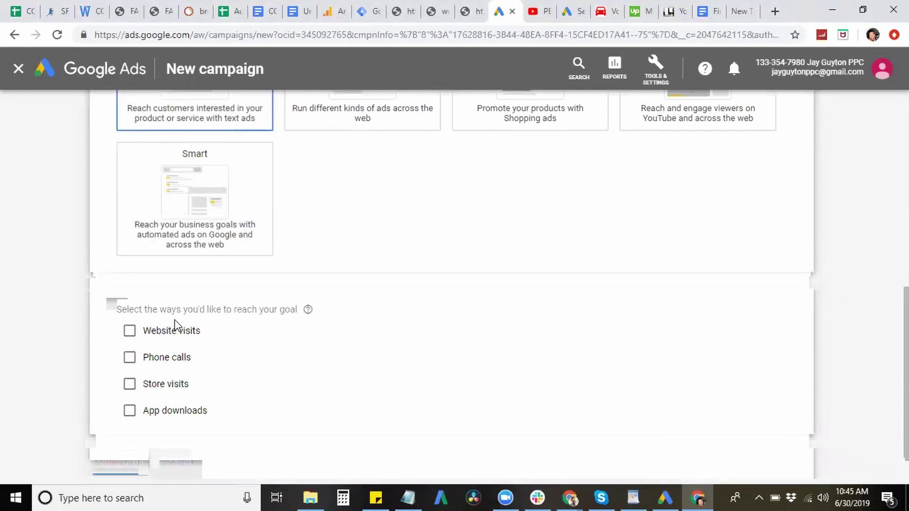
left_click(130, 334)
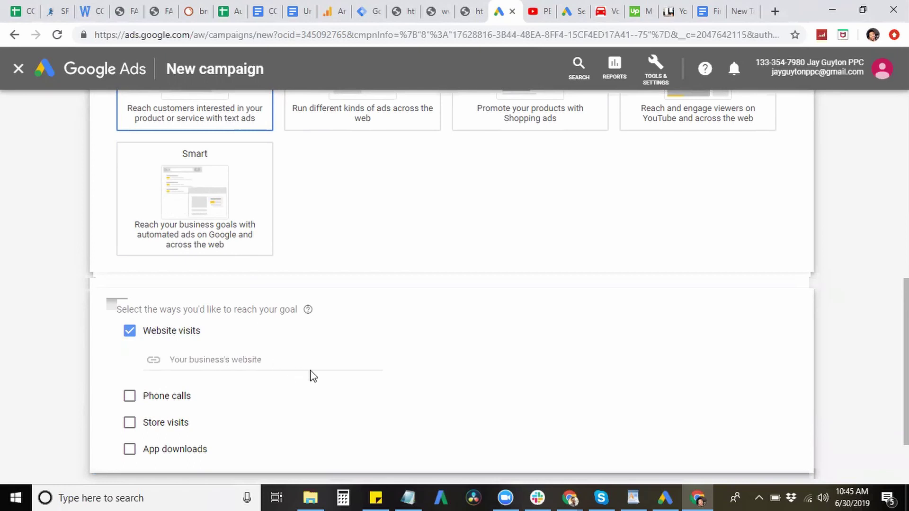
scroll(305, 372, "down", 2)
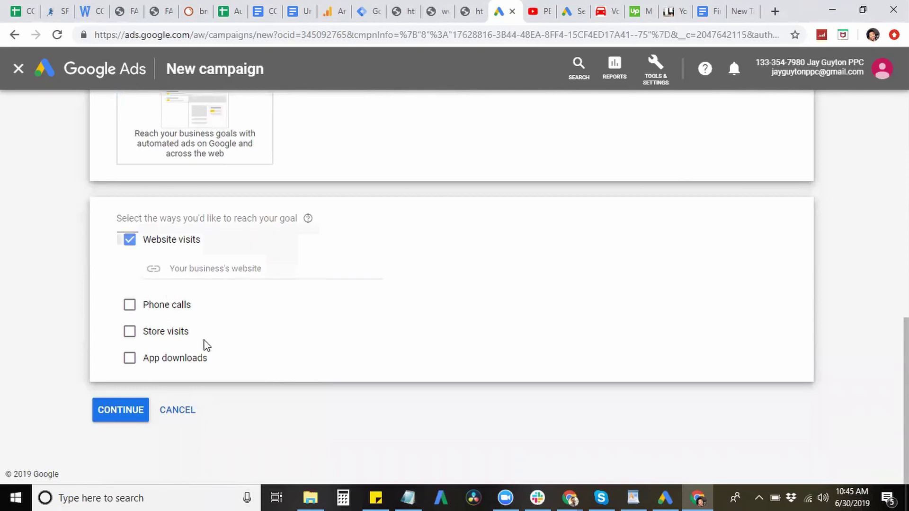
left_click(136, 411)
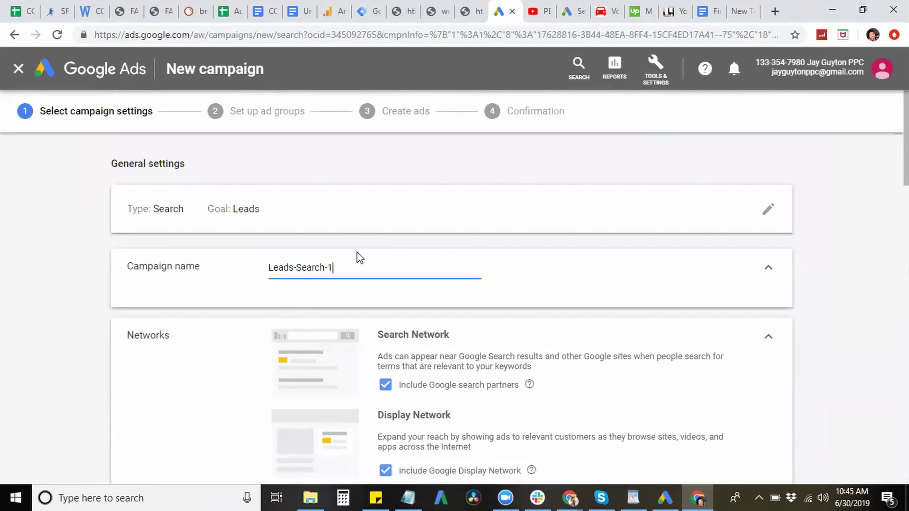
Rename the campaign to 'Search Ad | 2019'
triple_click(355, 265)
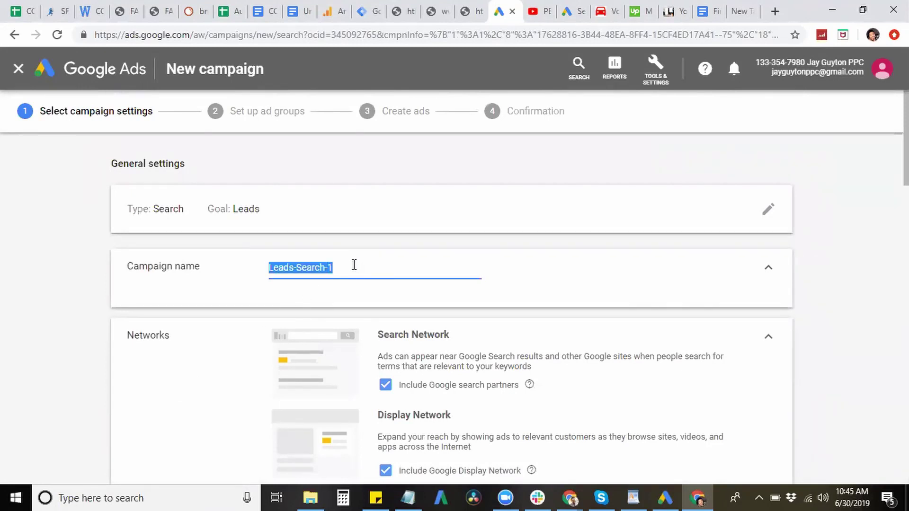
type("Search")
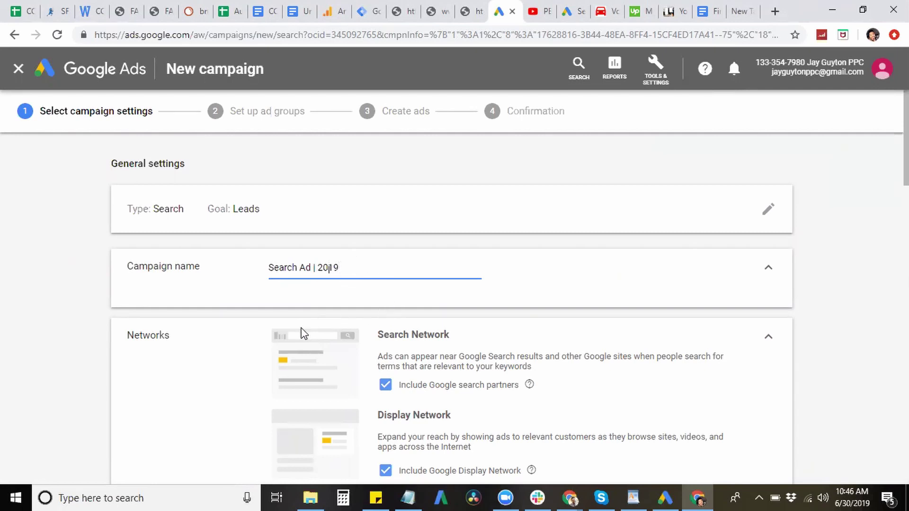
left_click(284, 334)
Untick the Google Display Network and Google search partners options
scroll(219, 348, "down", 1)
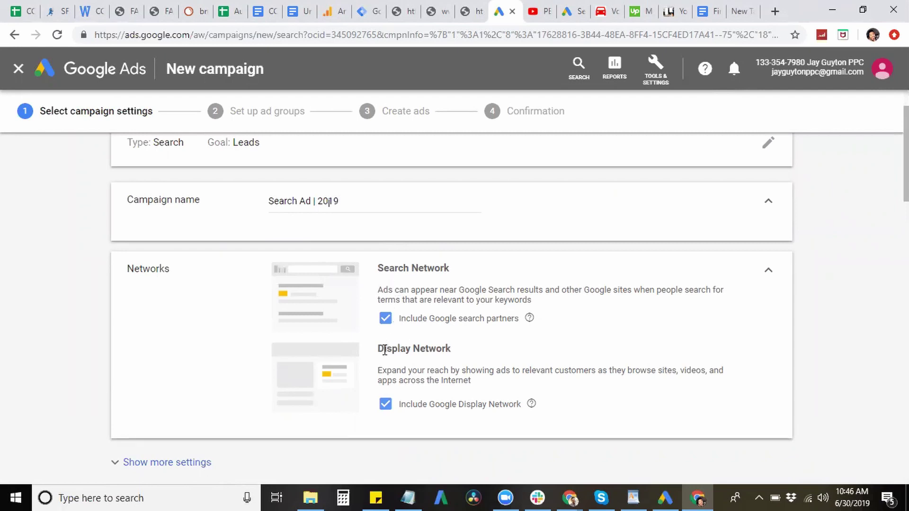
left_click(385, 404)
left_click(386, 318)
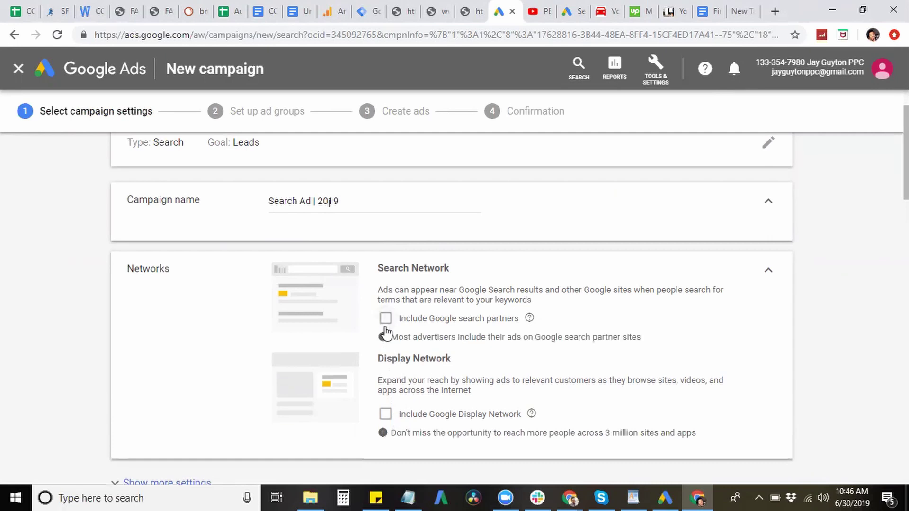
scroll(385, 331, "down", 1)
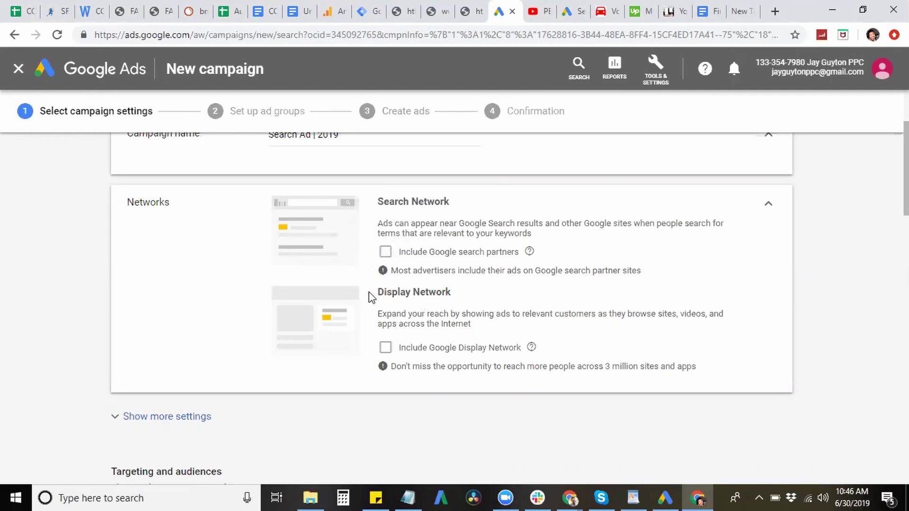
Show more settings, then expand and collapse Campaign URL options without entering anything
scroll(355, 312, "down", 4)
scroll(304, 270, "down", 1)
scroll(232, 227, "up", 1)
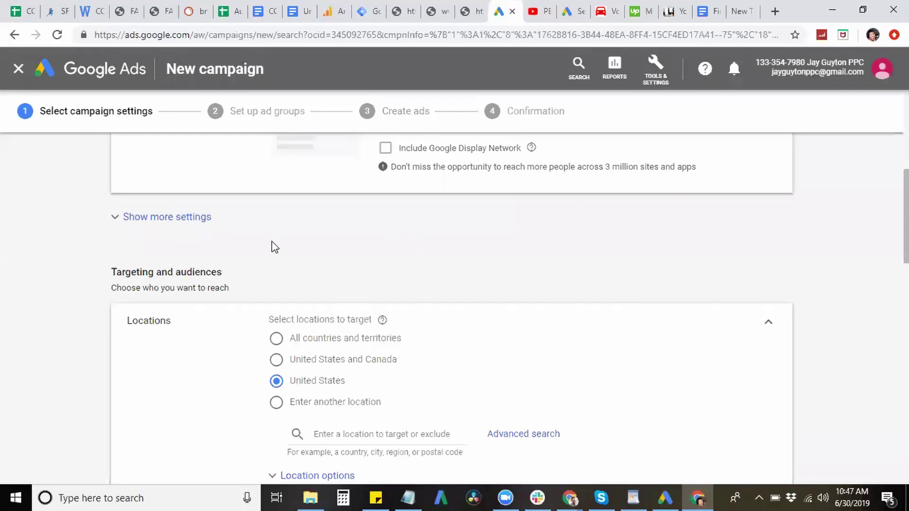
left_click(204, 221)
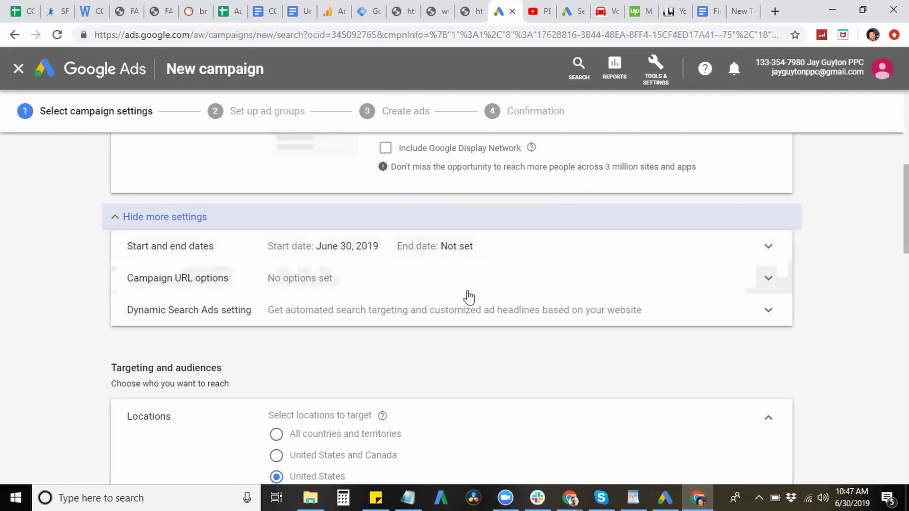
left_click(768, 278)
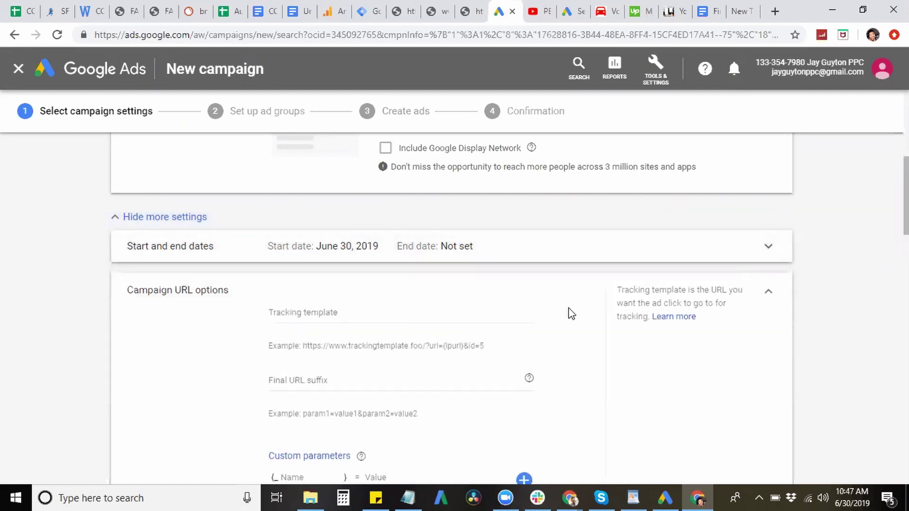
scroll(521, 335, "down", 4)
scroll(465, 296, "up", 3)
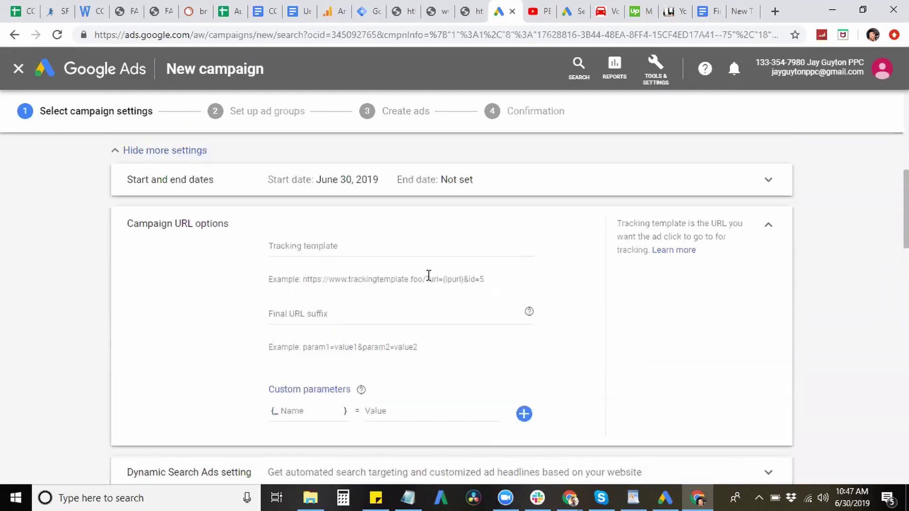
left_click(767, 228)
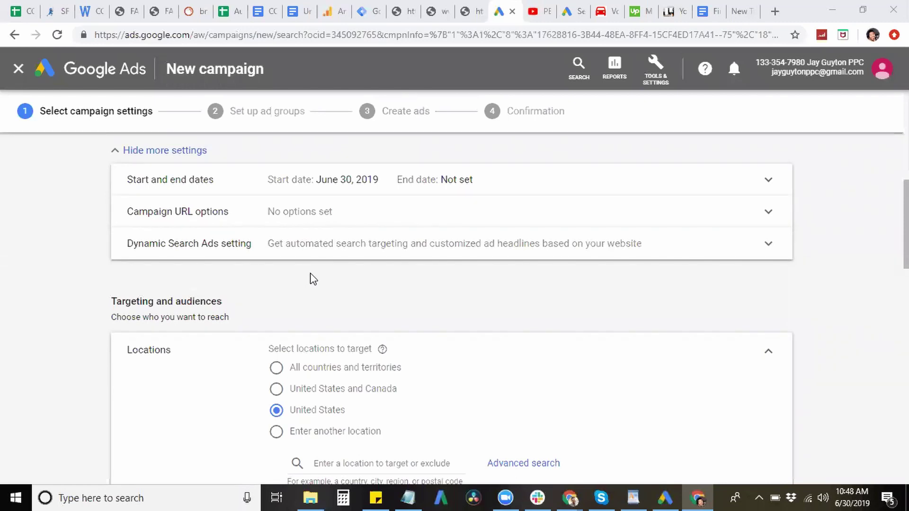
In advanced location search, look up 'Jacks' and target the Jackson, MS area
scroll(313, 280, "down", 1)
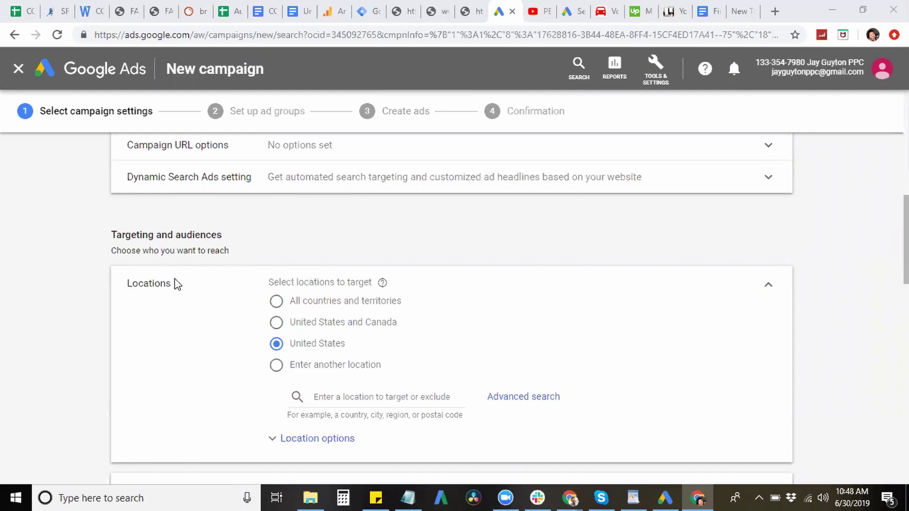
scroll(176, 284, "down", 1)
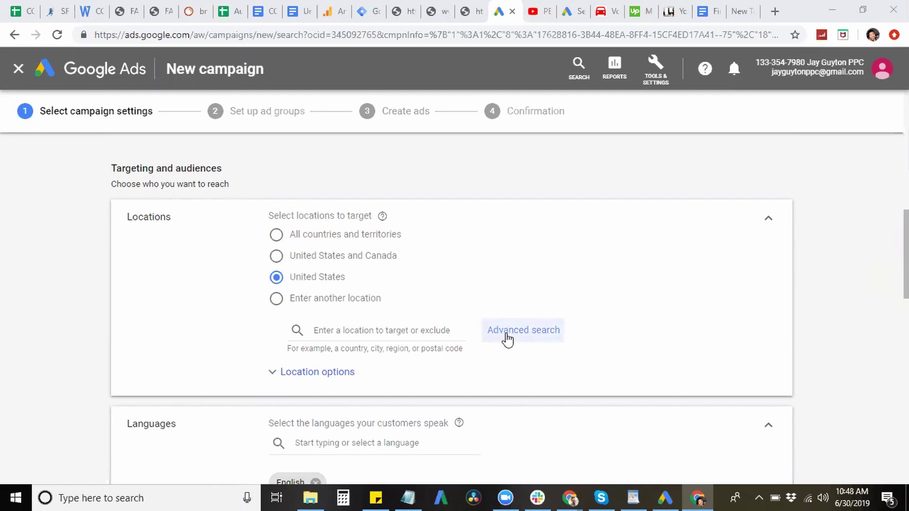
left_click(535, 328)
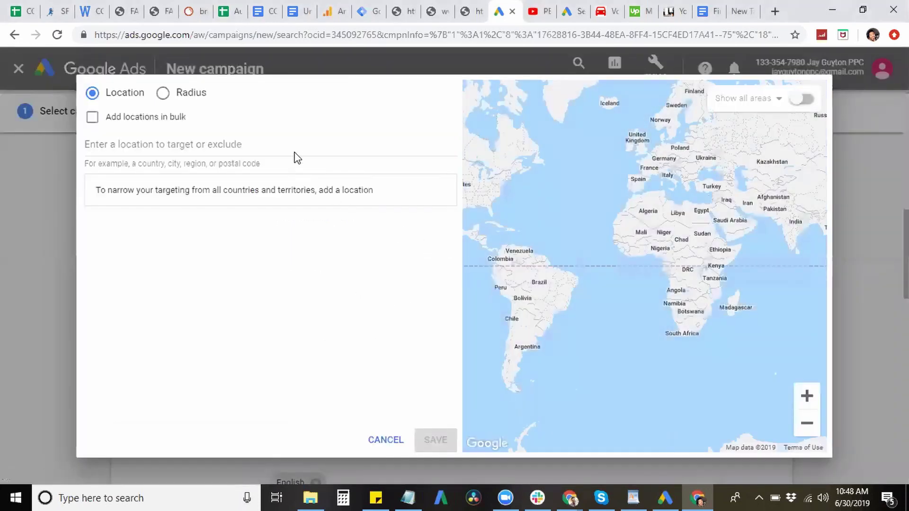
left_click(298, 146)
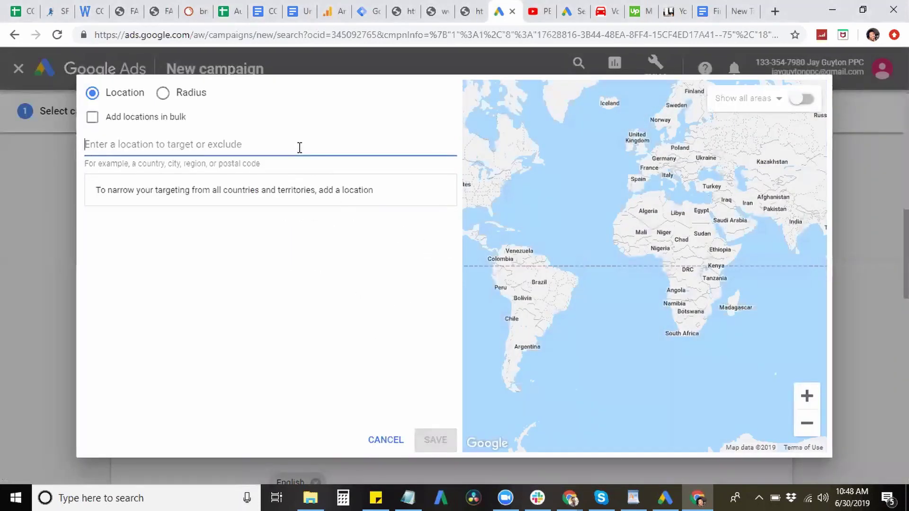
type("Jac")
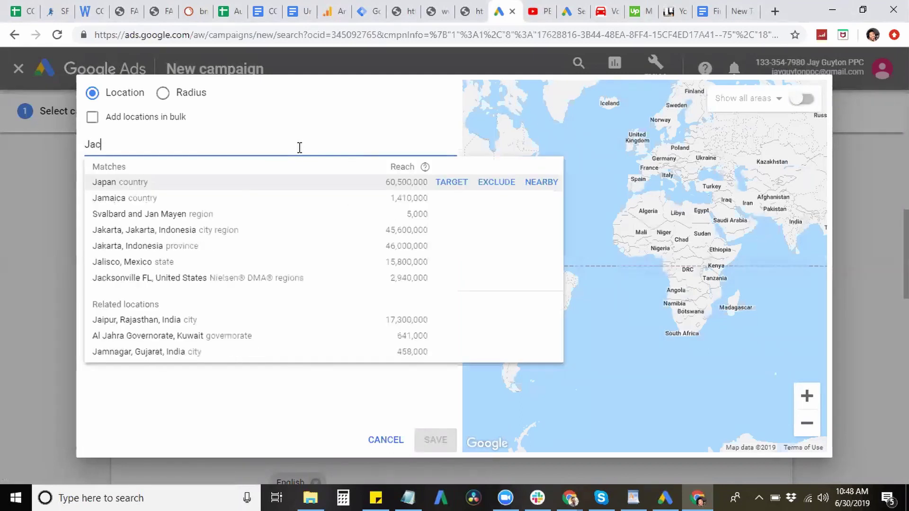
type("ks")
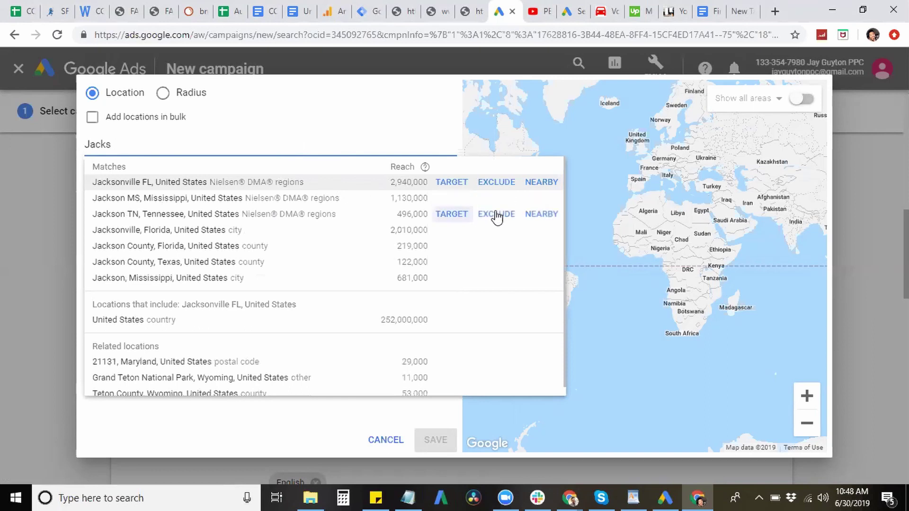
left_click(461, 198)
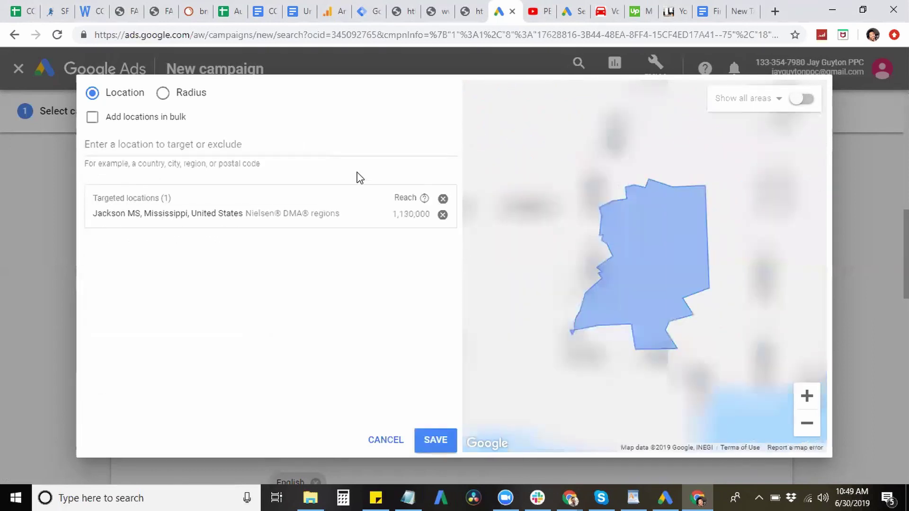
Target a 20 mi radius around Jackson, MS instead, then cancel without saving
left_click(163, 93)
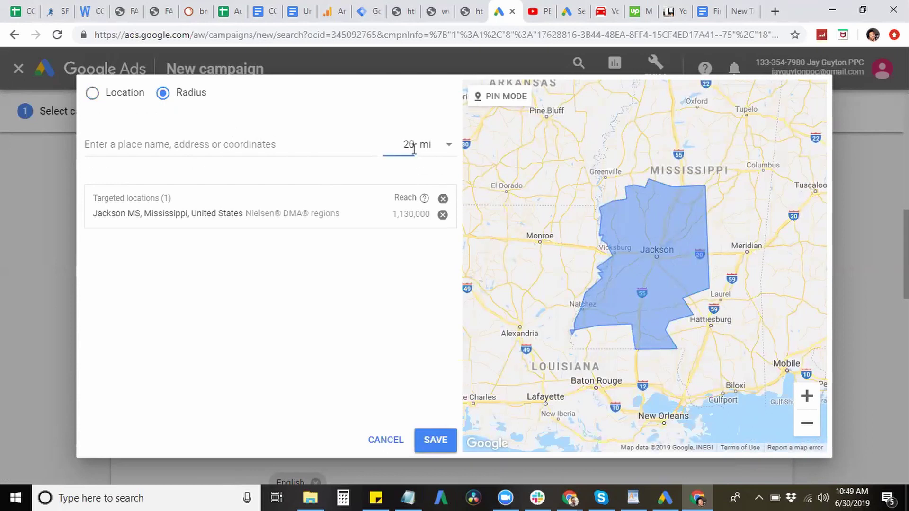
key("BackSpace")
key("BackSpace")
type("10")
key("BackSpace")
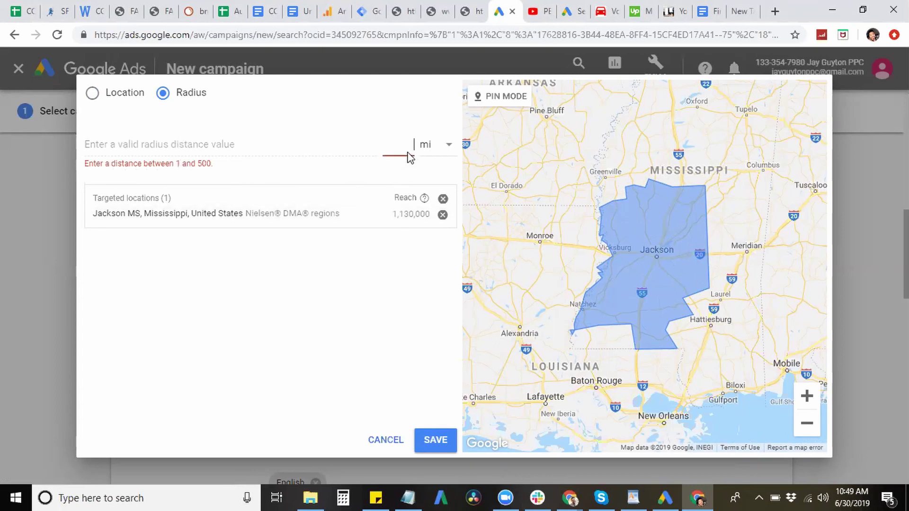
type("20")
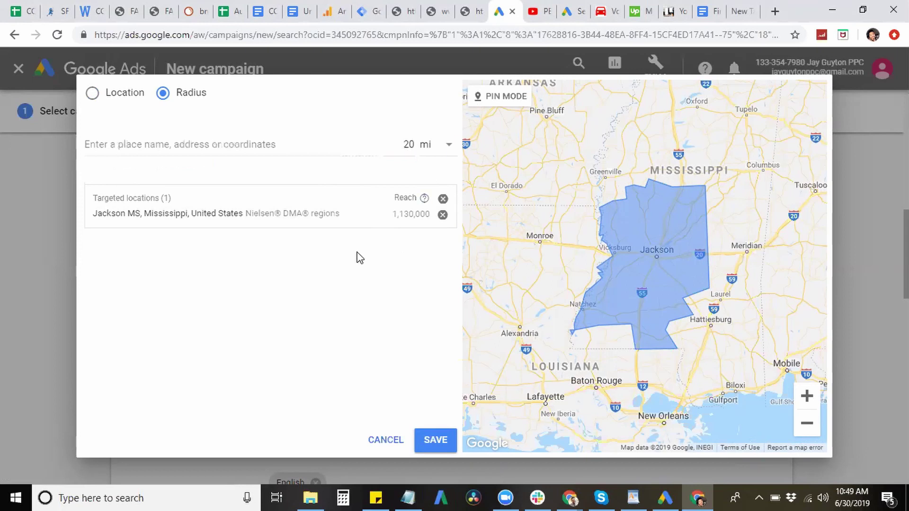
left_click(443, 214)
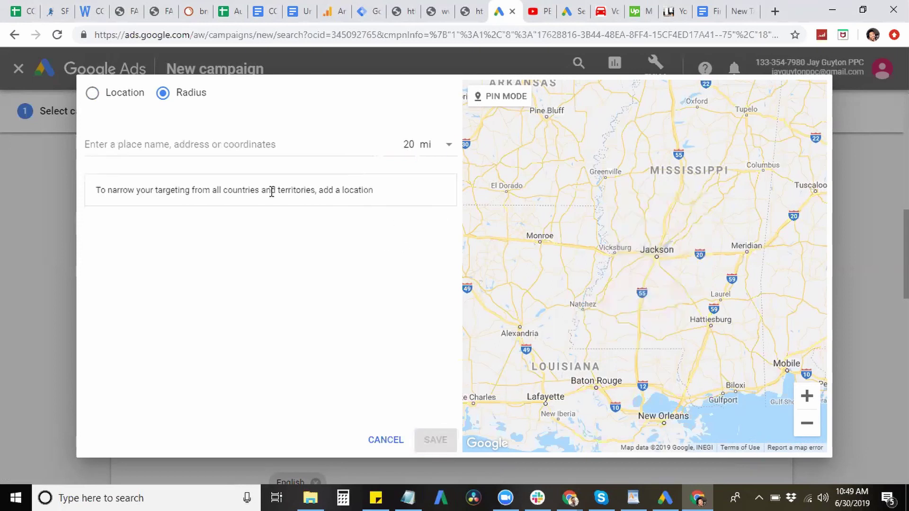
left_click(277, 156)
left_click(227, 244)
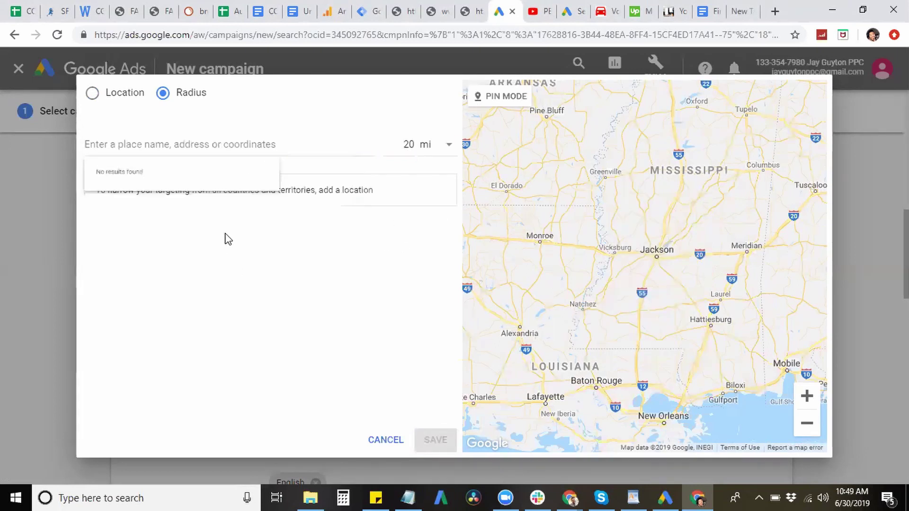
left_click(158, 144)
type("jacks")
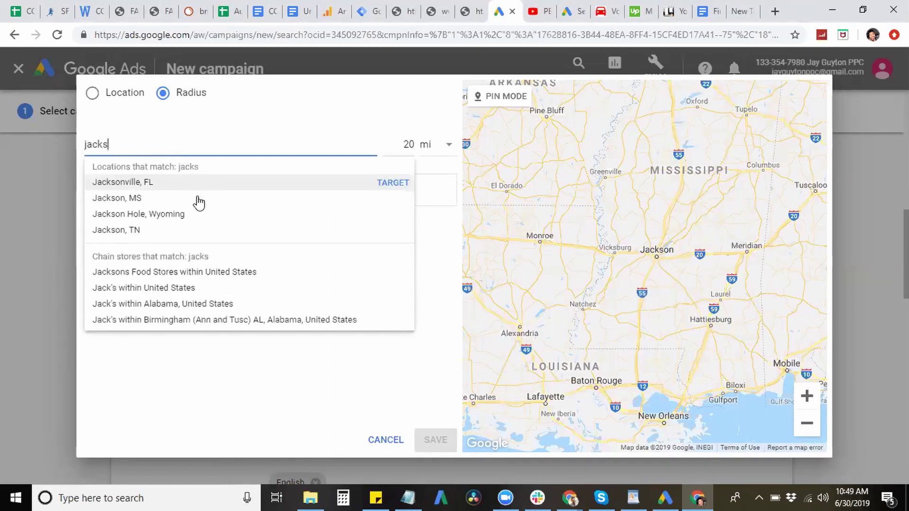
left_click(388, 199)
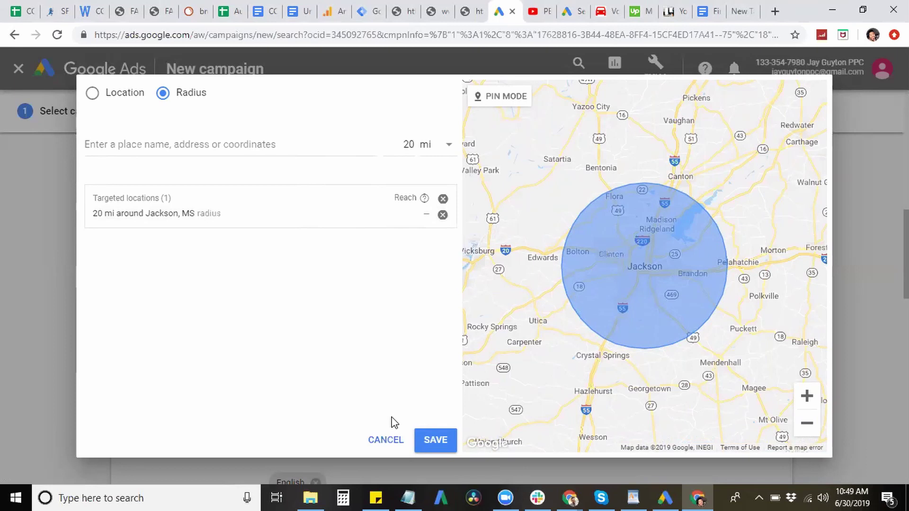
left_click(380, 441)
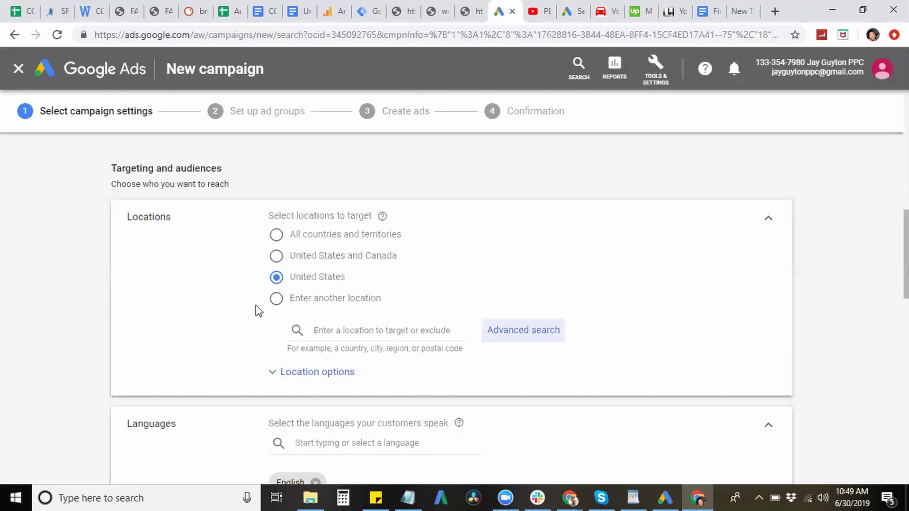
Target people in or regularly in targeted locations; exclude only people in excluded locations
left_click(317, 377)
scroll(256, 317, "down", 1)
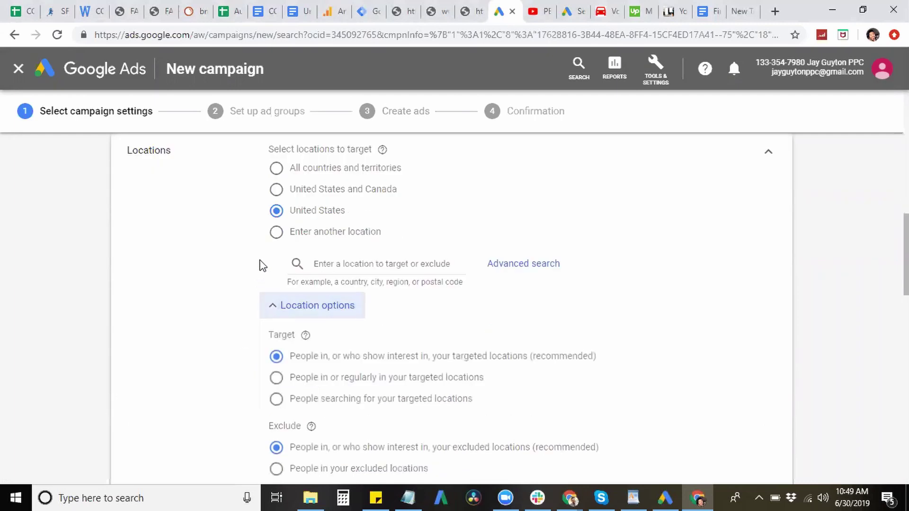
scroll(289, 279, "down", 1)
left_click(277, 312)
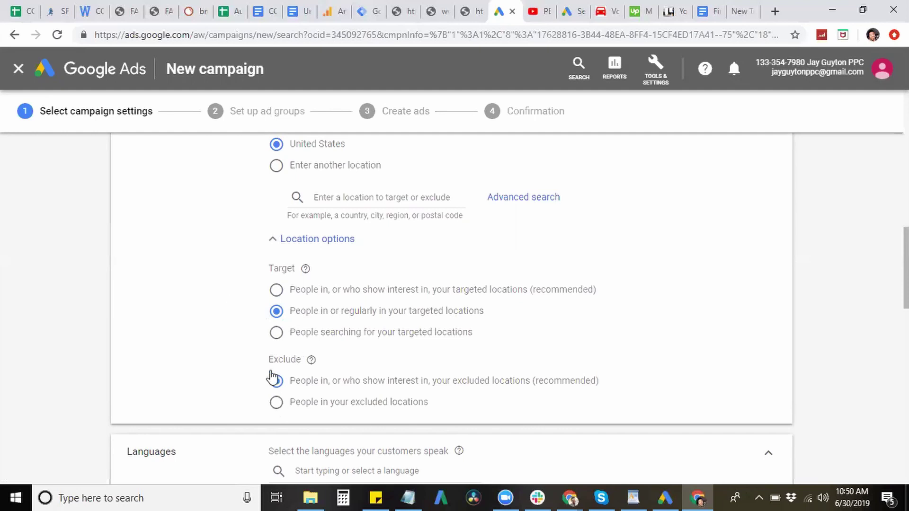
left_click(277, 403)
scroll(387, 400, "down", 1)
scroll(387, 400, "down", 1)
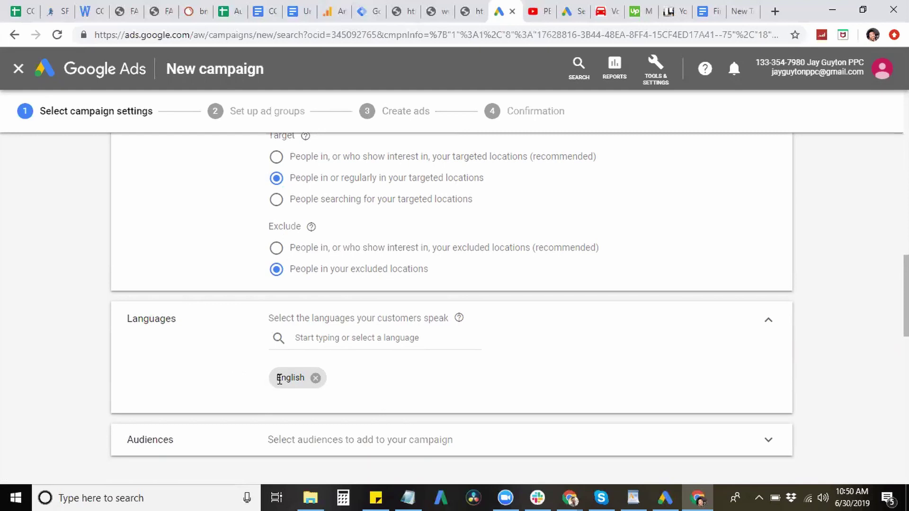
Browse the 'Who they are' audiences, expanding and collapsing Education and Homeownership Status
scroll(279, 379, "down", 3)
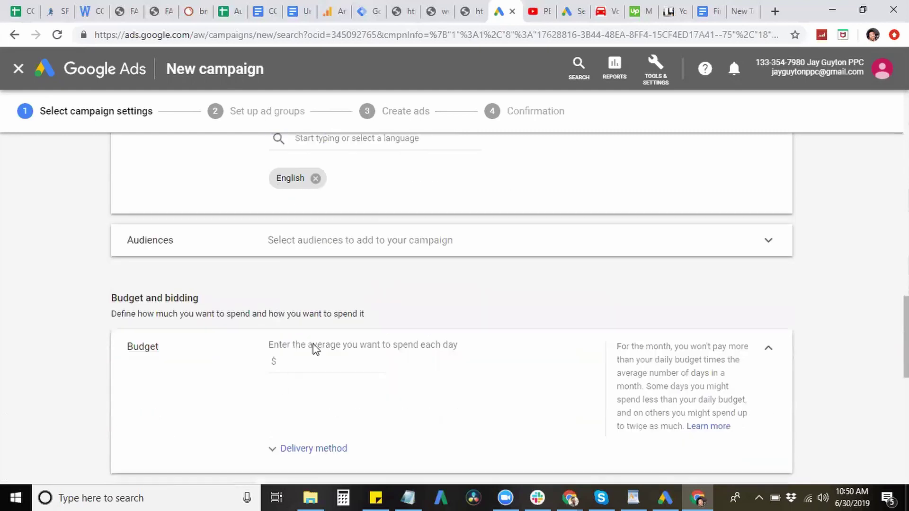
left_click(432, 246)
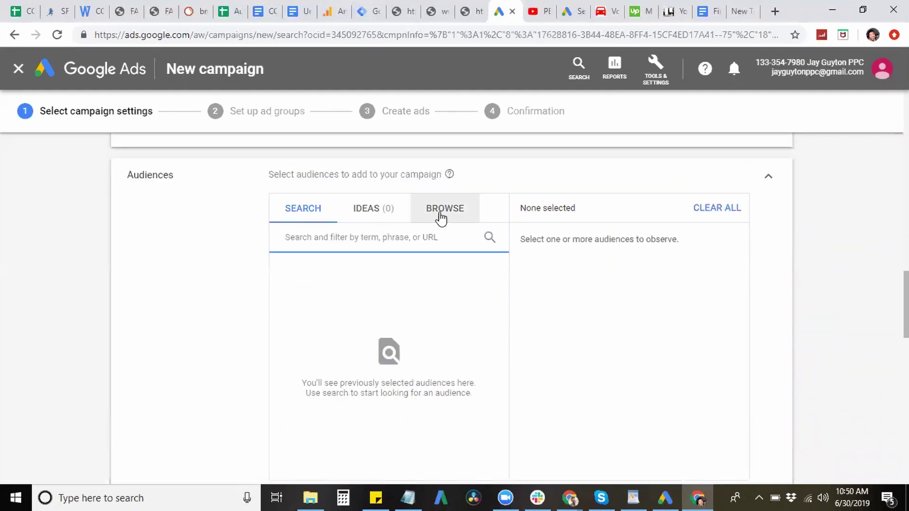
left_click(441, 217)
scroll(284, 308, "down", 1)
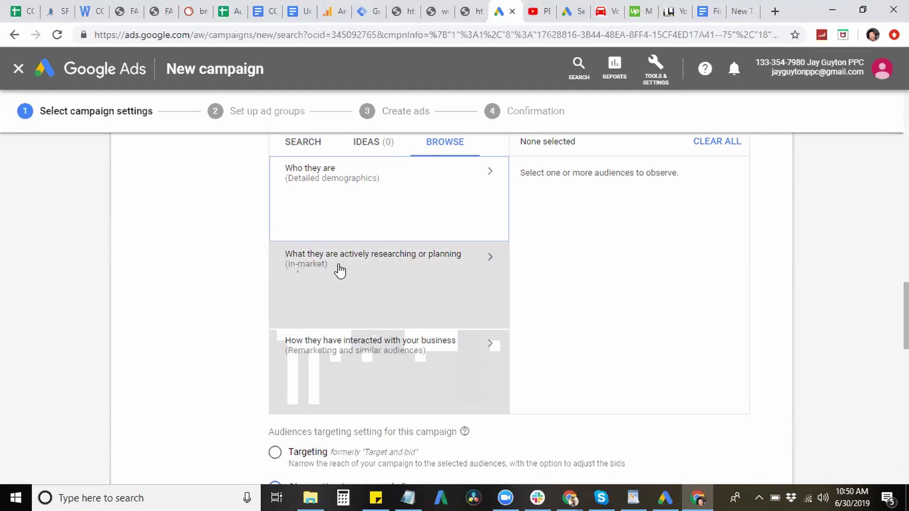
left_click(319, 228)
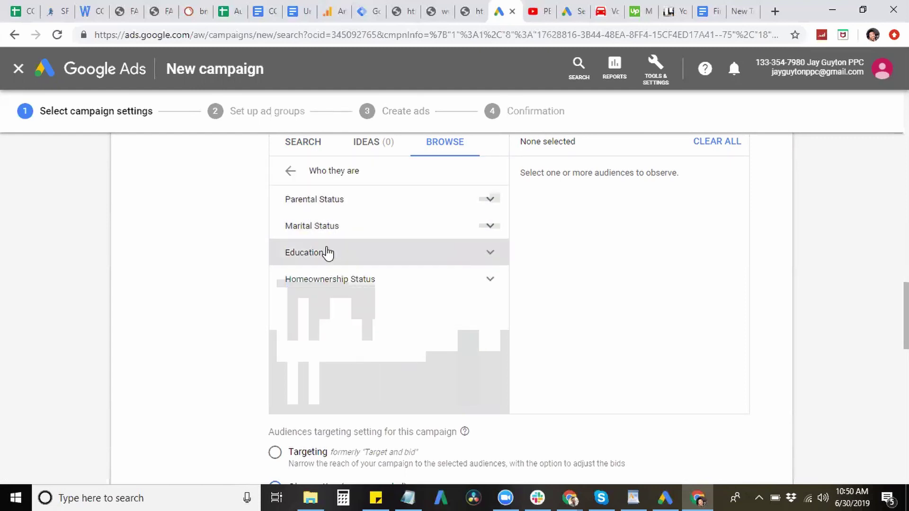
left_click(330, 255)
left_click(332, 260)
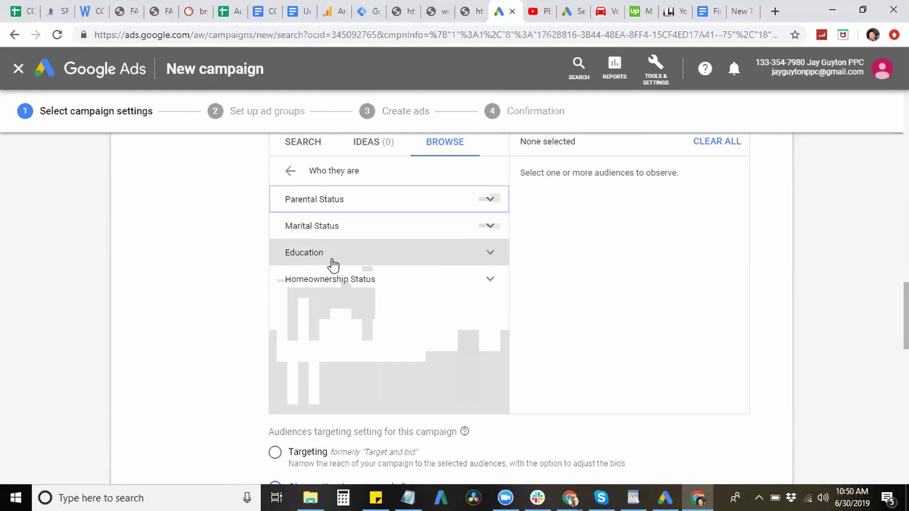
left_click(333, 280)
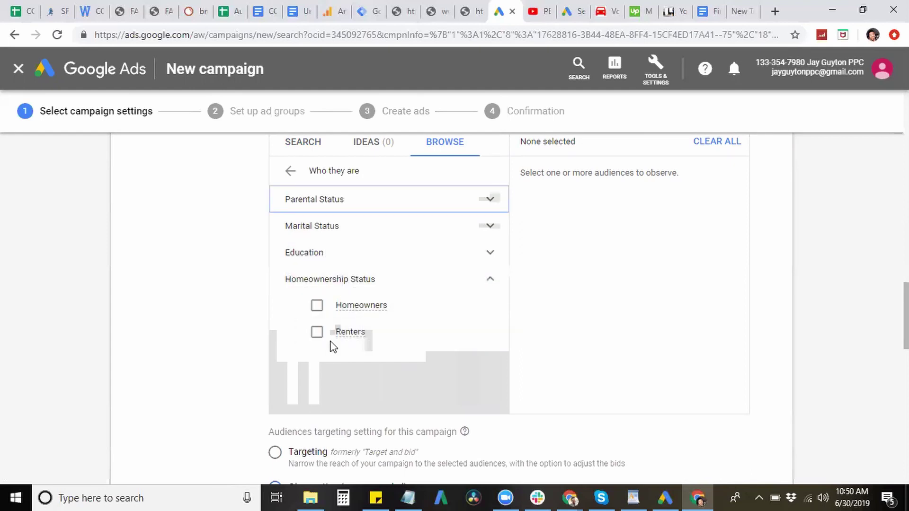
left_click(331, 287)
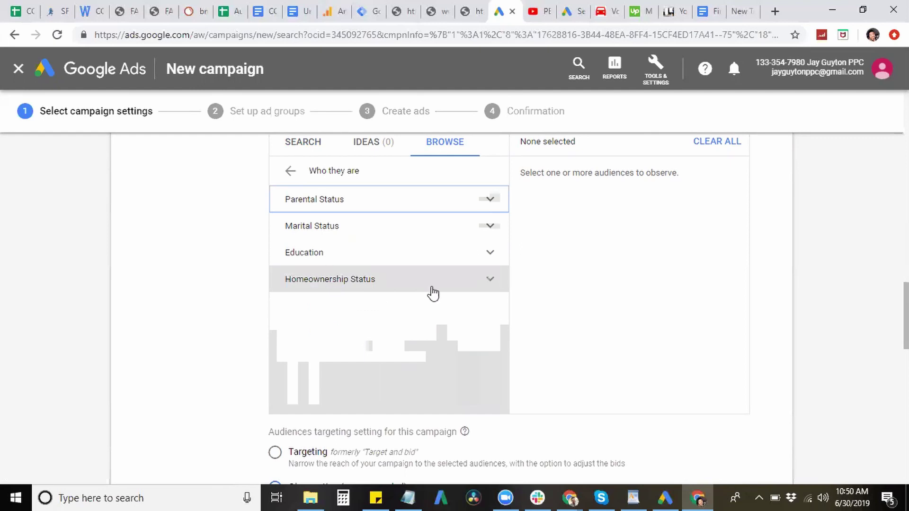
scroll(729, 231, "up", 3)
Enter a $25.00 daily budget and keep Standard delivery after briefly trying Accelerated
left_click(768, 247)
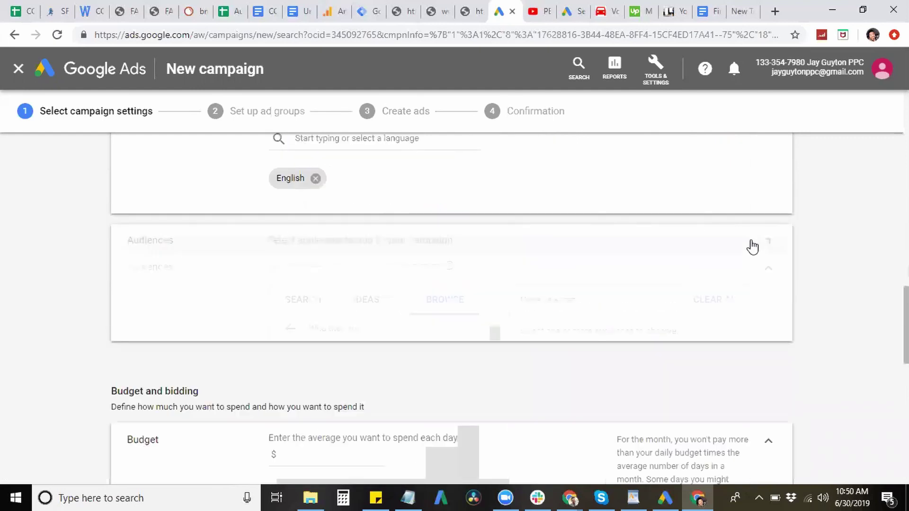
scroll(263, 252, "down", 3)
scroll(219, 216, "up", 1)
scroll(219, 226, "down", 1)
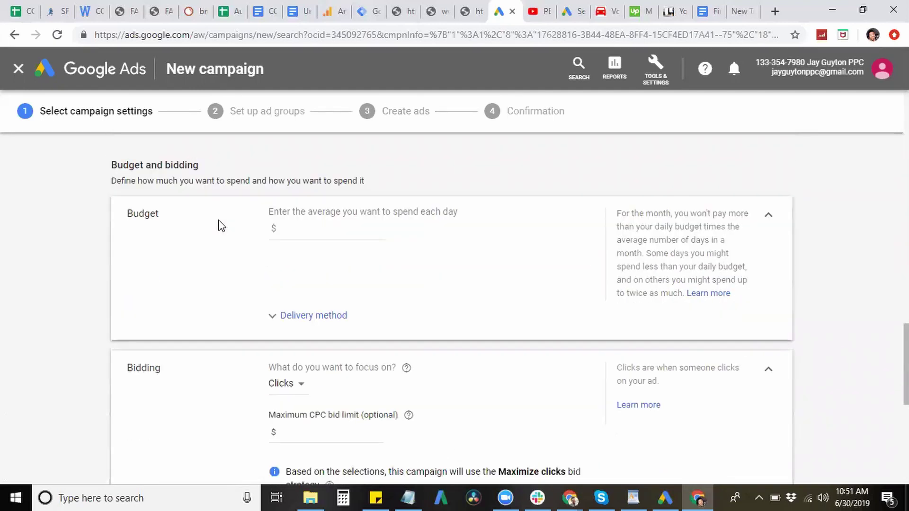
left_click(313, 226)
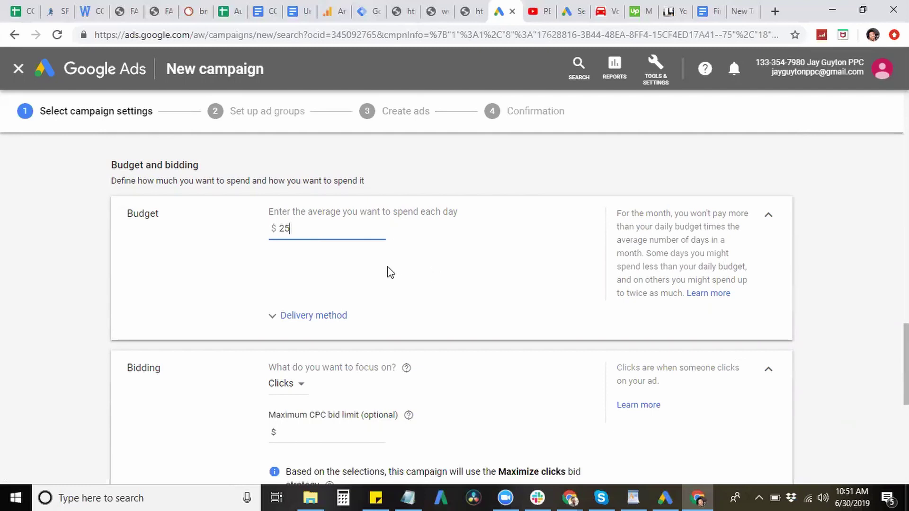
left_click(300, 316)
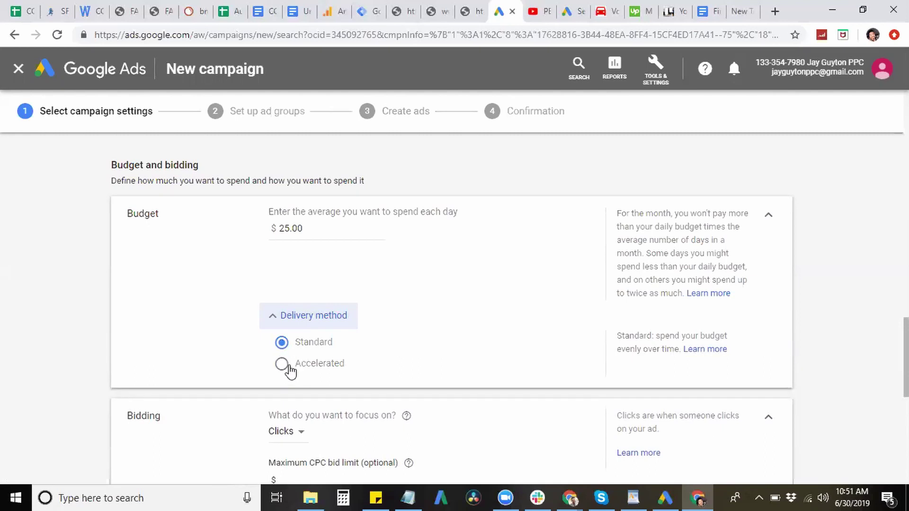
left_click(282, 365)
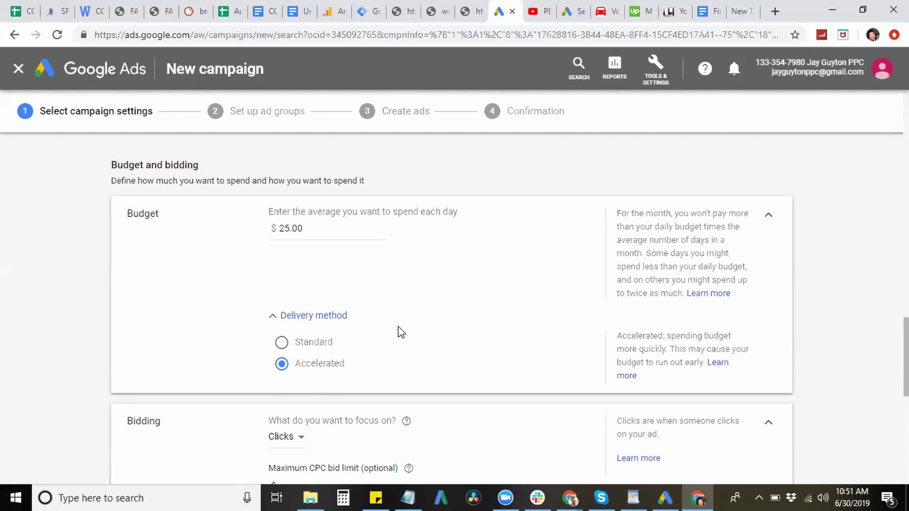
left_click(280, 344)
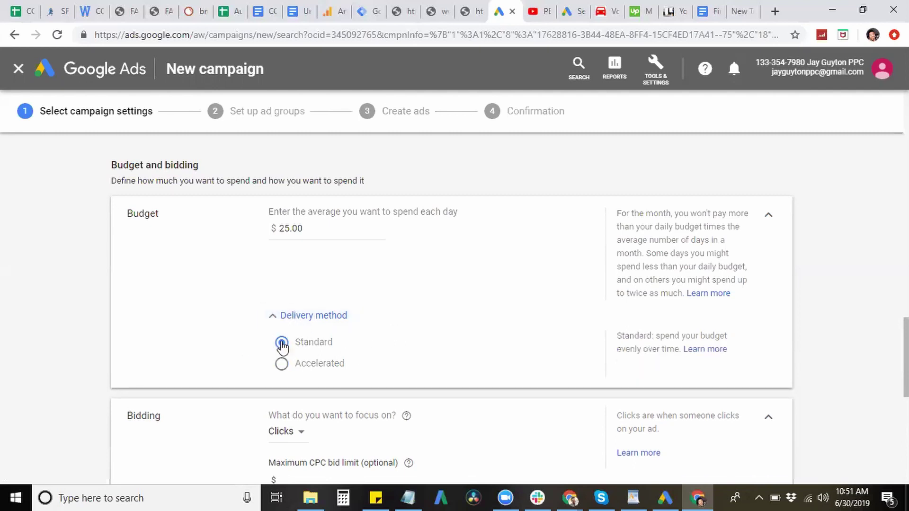
scroll(222, 325, "down", 3)
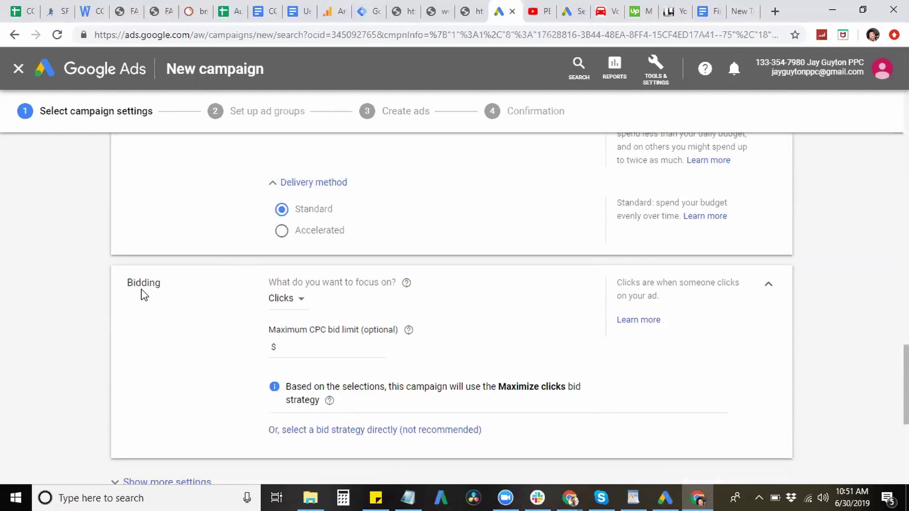
Select Manual CPC directly as the campaign's bid strategy
scroll(149, 304, "down", 2)
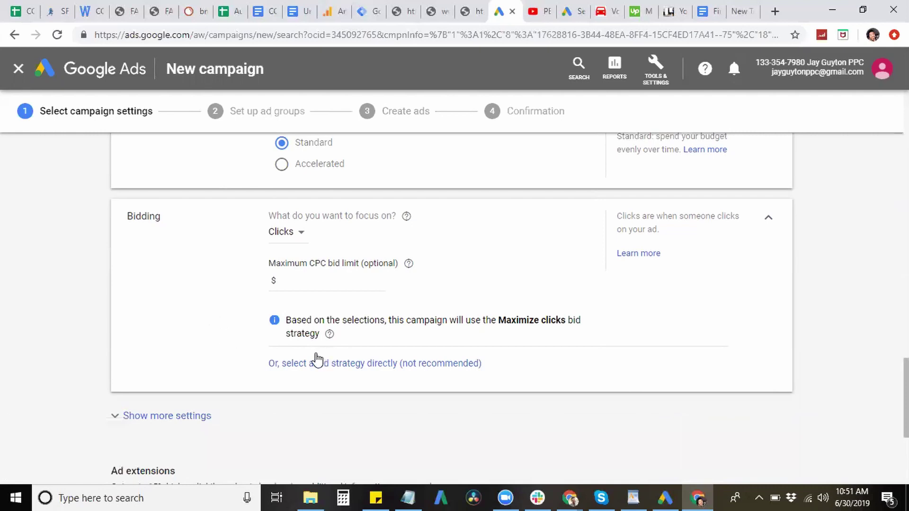
left_click(275, 363)
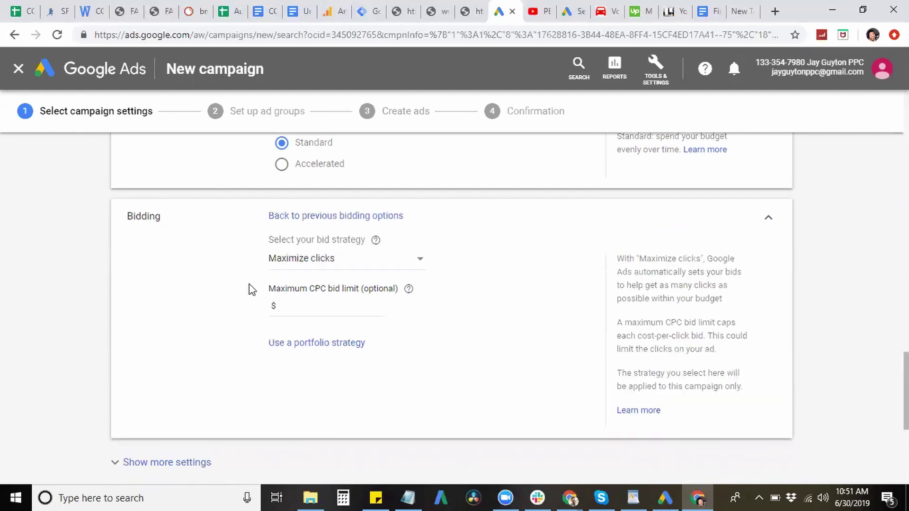
left_click(419, 258)
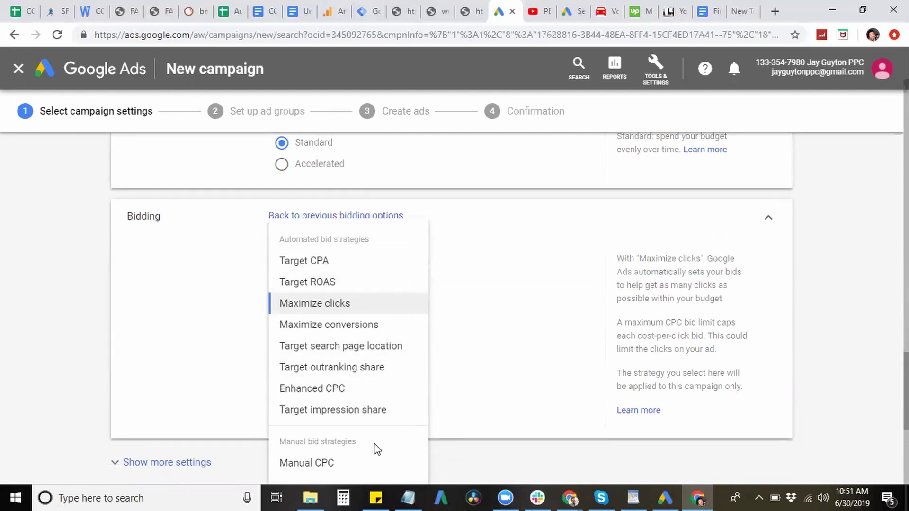
left_click(308, 465)
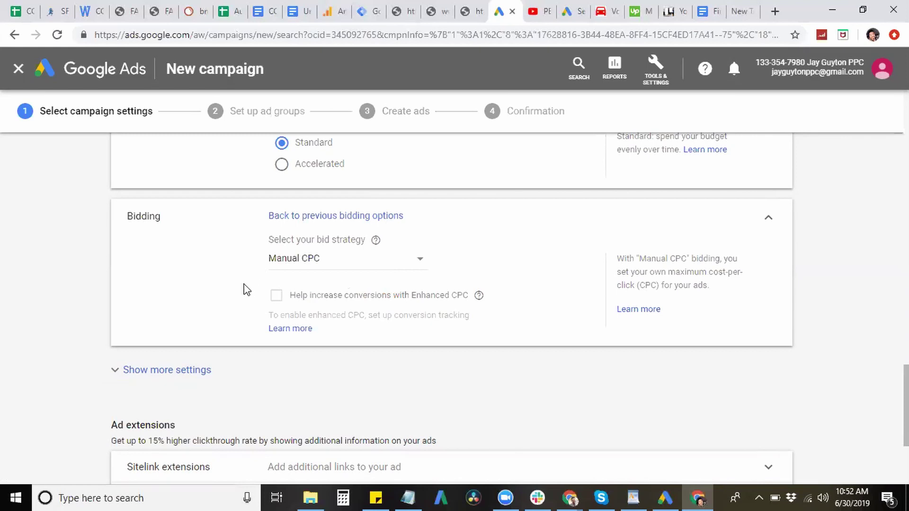
scroll(228, 293, "down", 1)
left_click(201, 306)
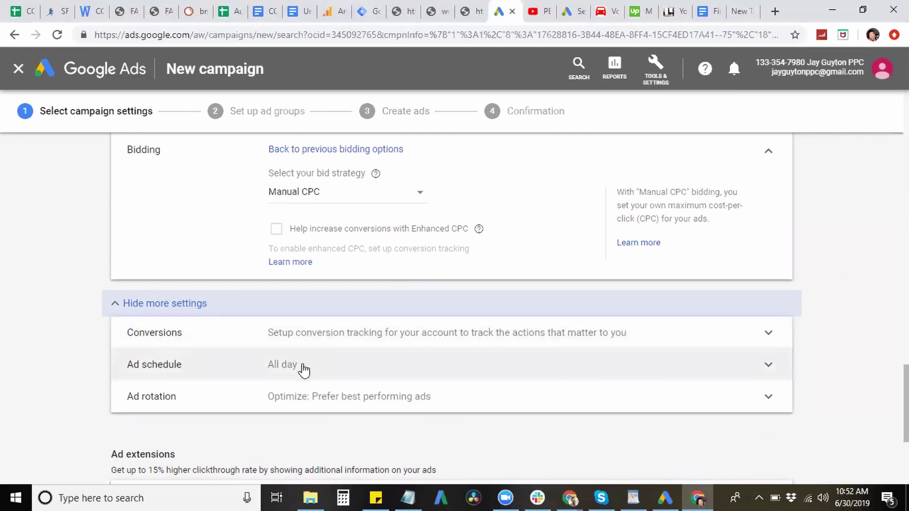
left_click(205, 363)
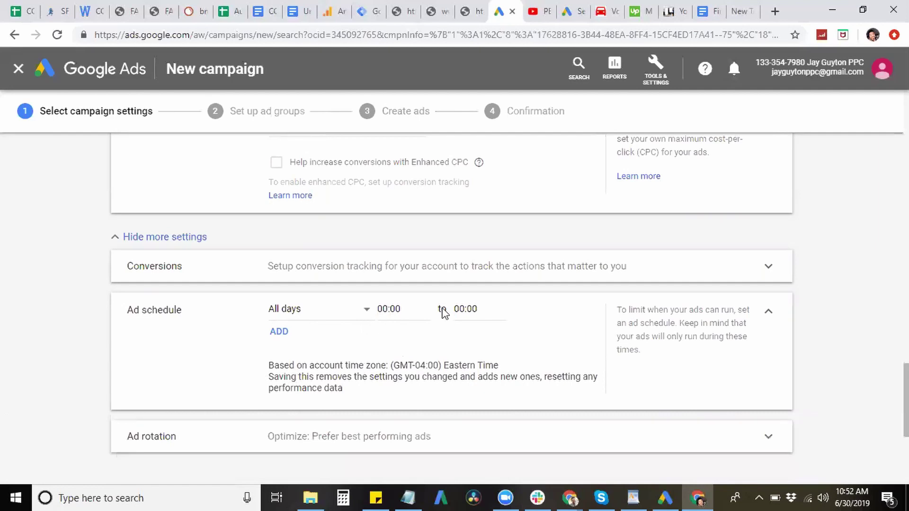
left_click(767, 314)
left_click(766, 308)
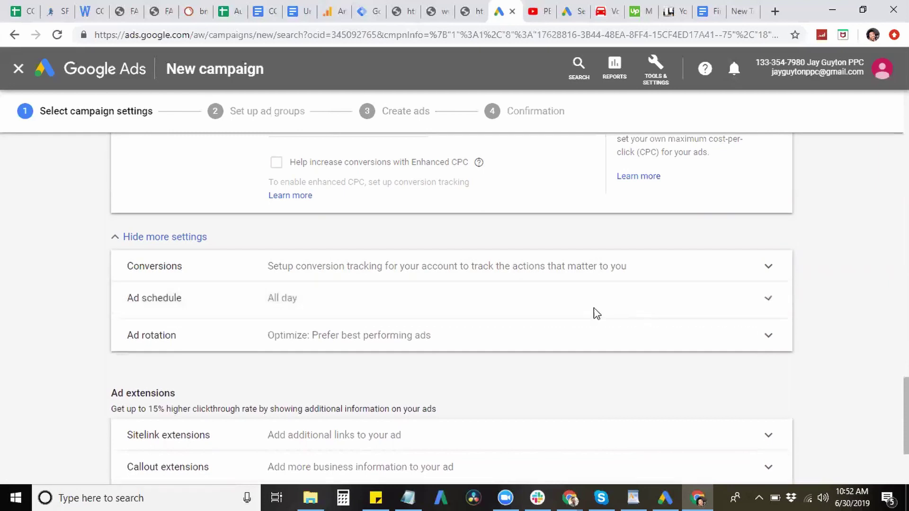
left_click(294, 307)
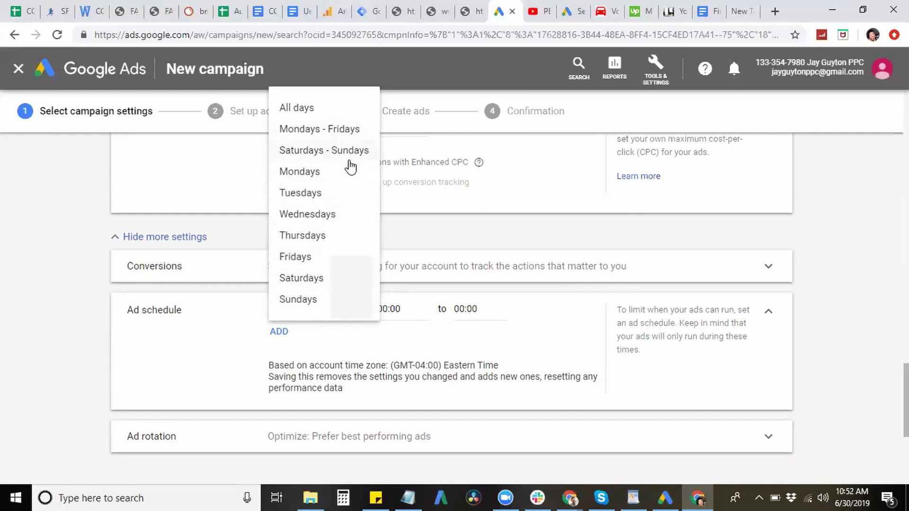
left_click(768, 312)
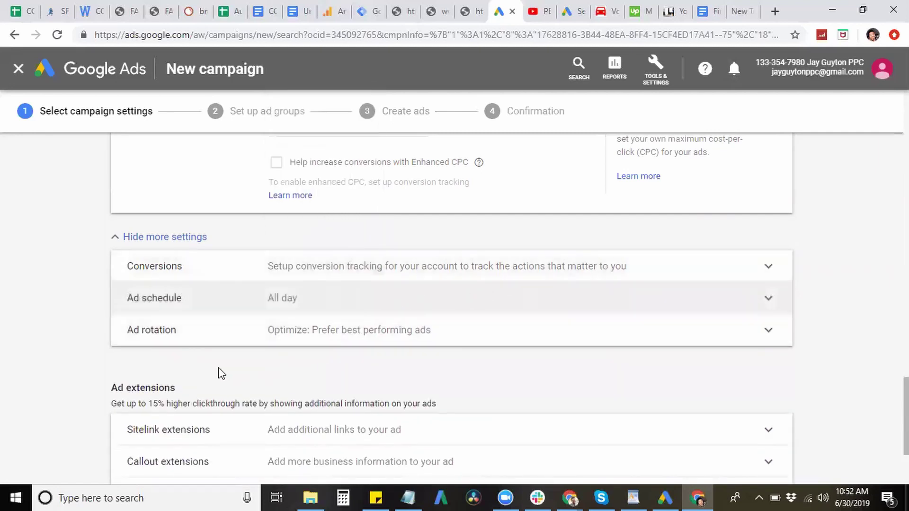
Set ad rotation to 'Do not optimize: Rotate ads indefinitely' and collapse the section
left_click(274, 344)
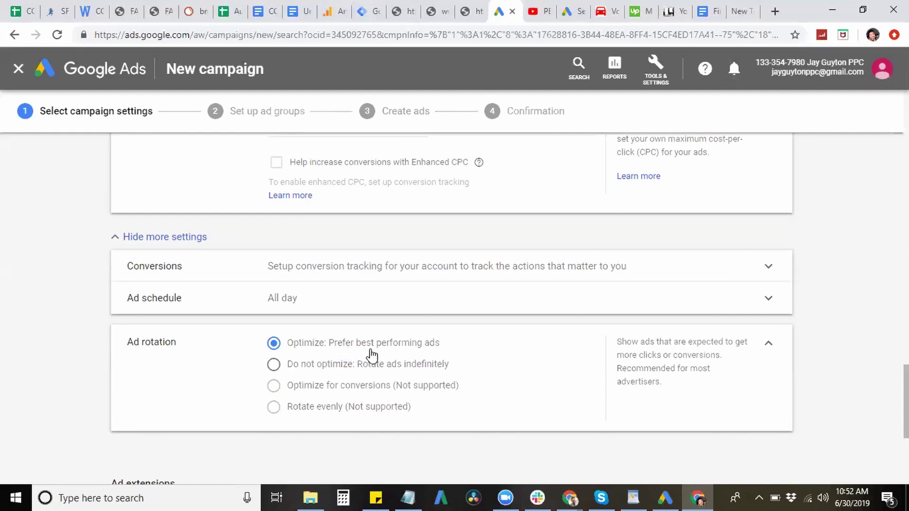
left_click(273, 364)
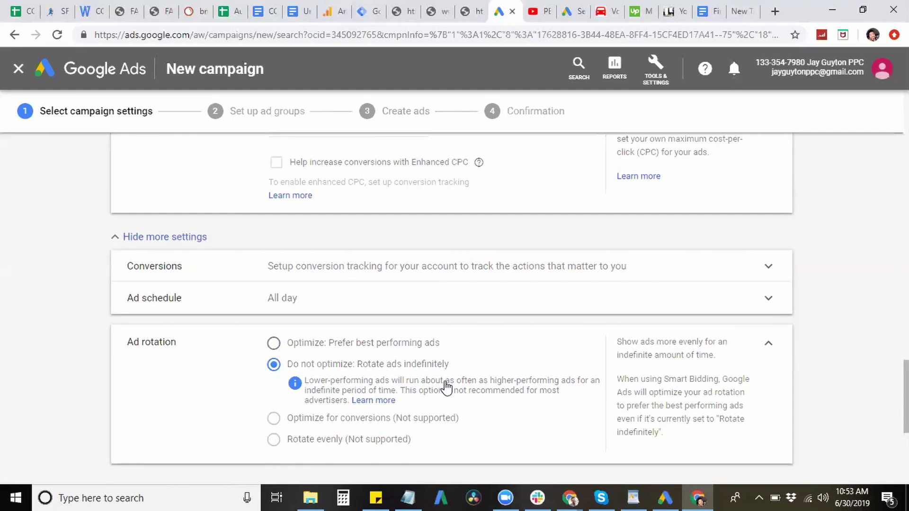
left_click(769, 350)
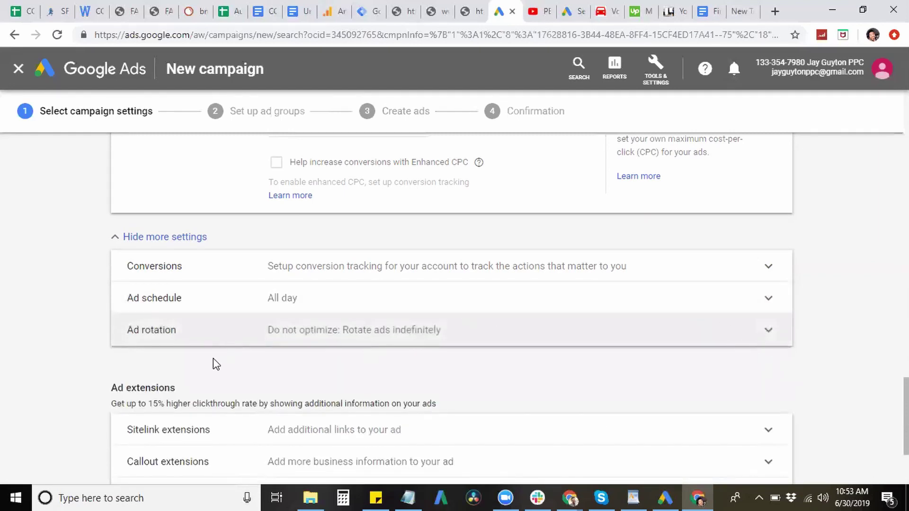
scroll(214, 363, "down", 3)
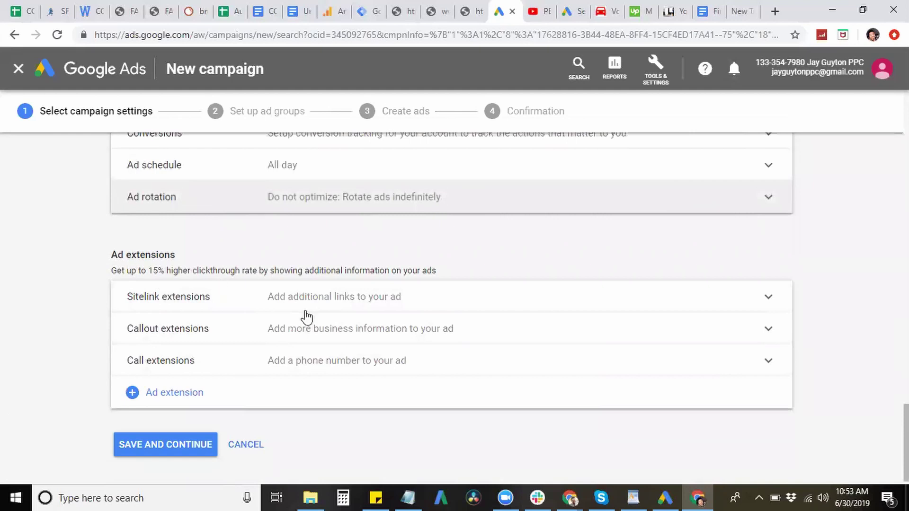
Review the sitelink extensions panel and close it without adding any sitelinks
left_click(291, 307)
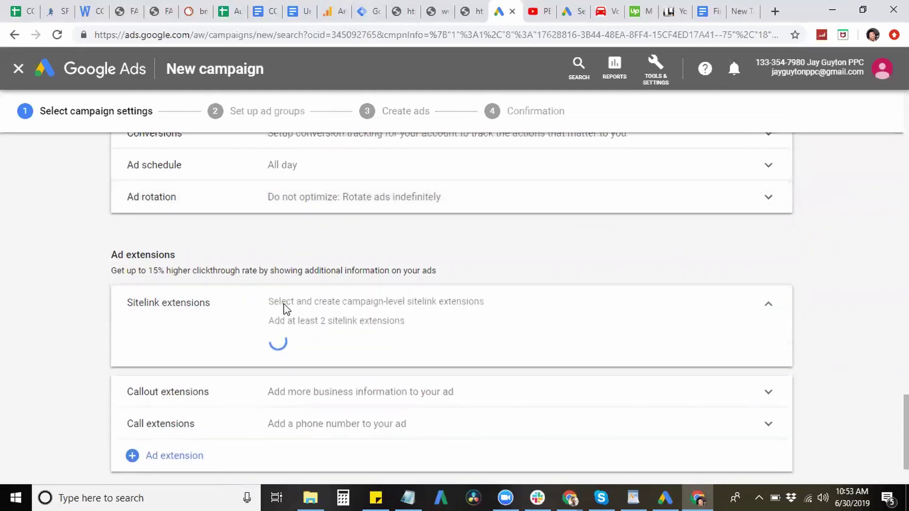
scroll(275, 363, "down", 3)
scroll(373, 315, "down", 5)
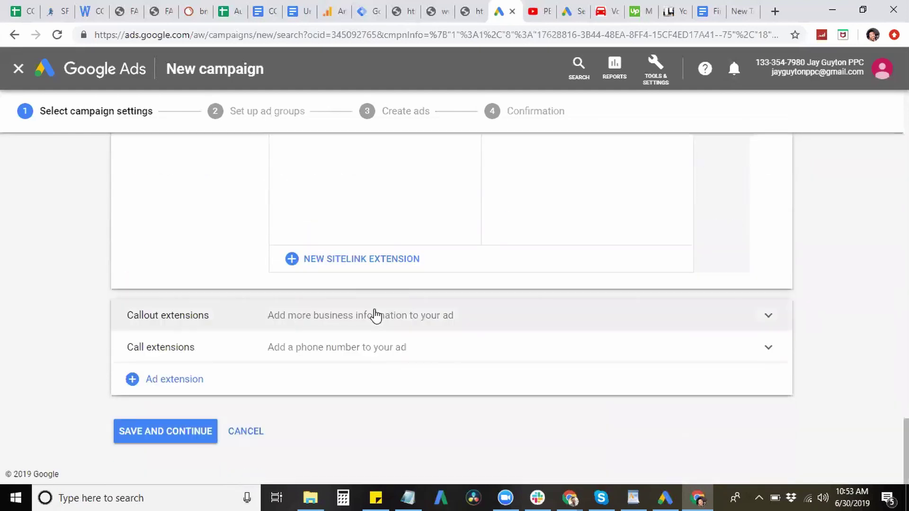
scroll(294, 301, "up", 4)
scroll(294, 301, "up", 3)
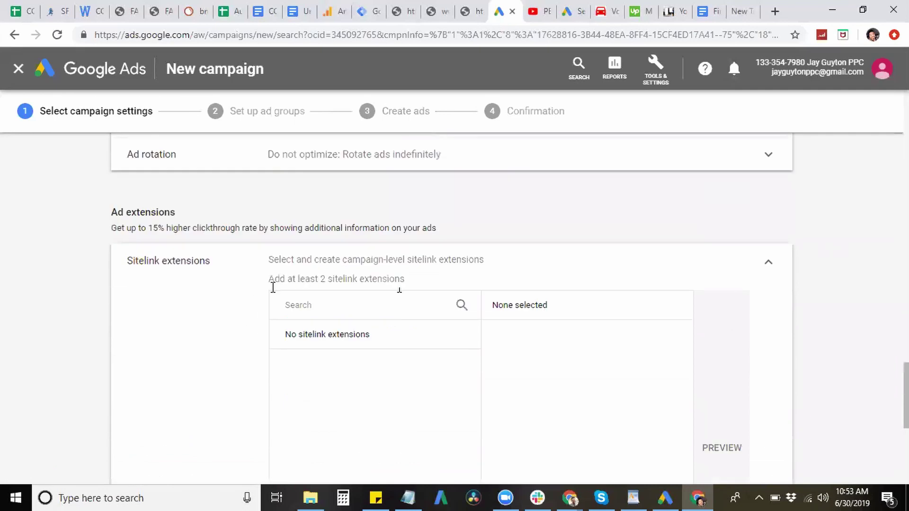
scroll(259, 305, "down", 4)
scroll(258, 305, "down", 3)
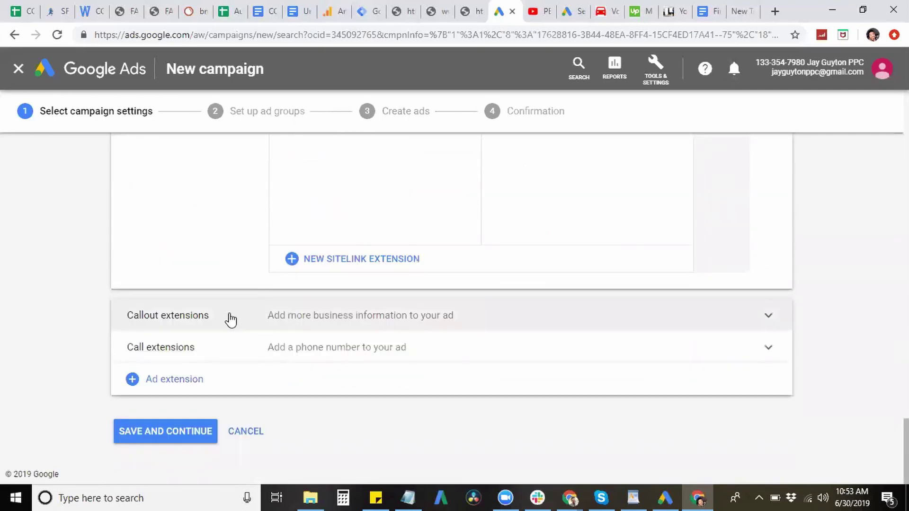
scroll(236, 320, "up", 3)
scroll(235, 313, "up", 3)
scroll(234, 313, "up", 1)
scroll(236, 315, "down", 1)
scroll(236, 315, "down", 6)
scroll(235, 315, "up", 6)
scroll(230, 313, "down", 4)
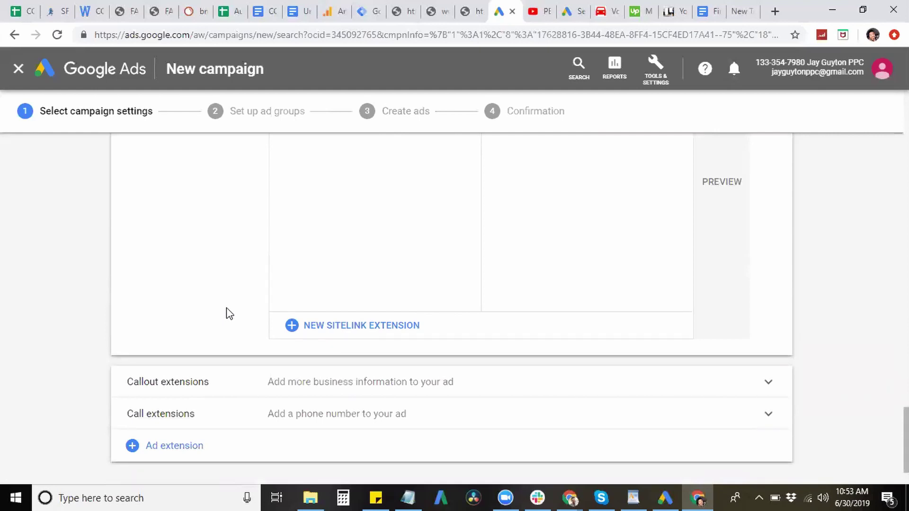
scroll(229, 313, "up", 4)
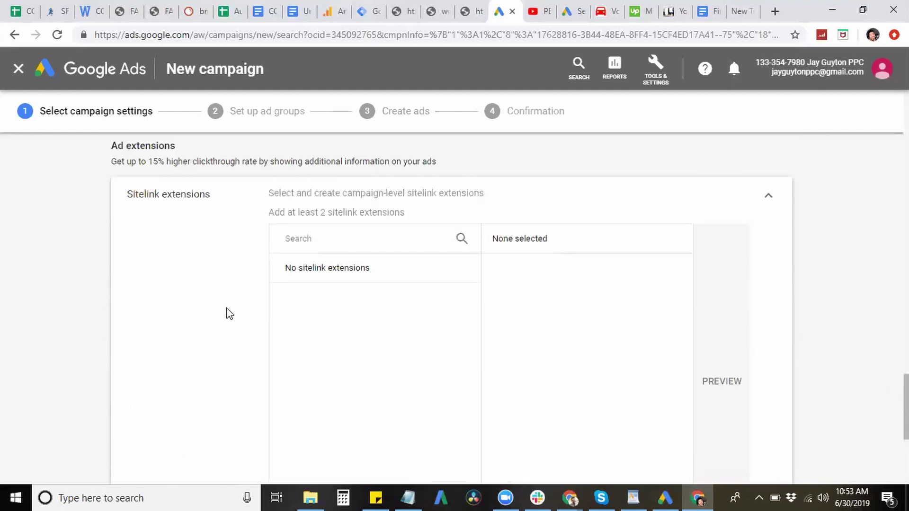
left_click(765, 208)
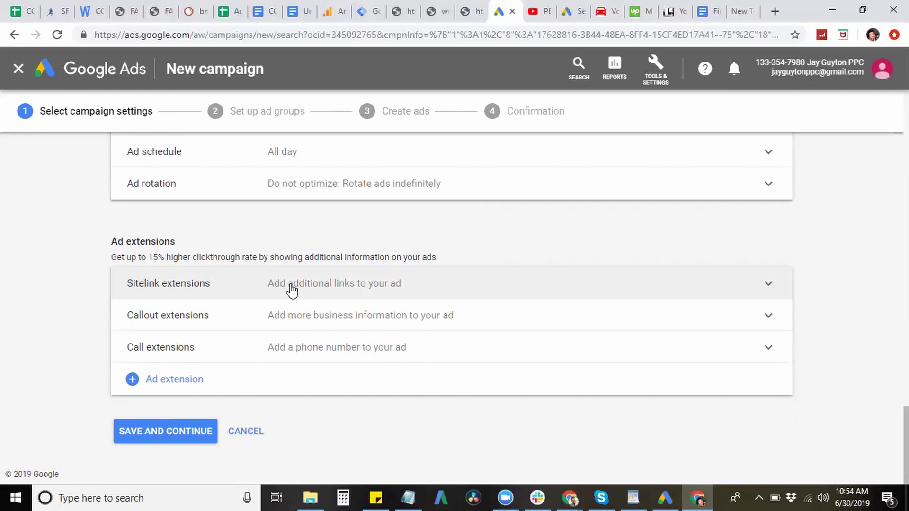
Check callout and call extensions without adding any, then save and continue to ad groups
left_click(296, 320)
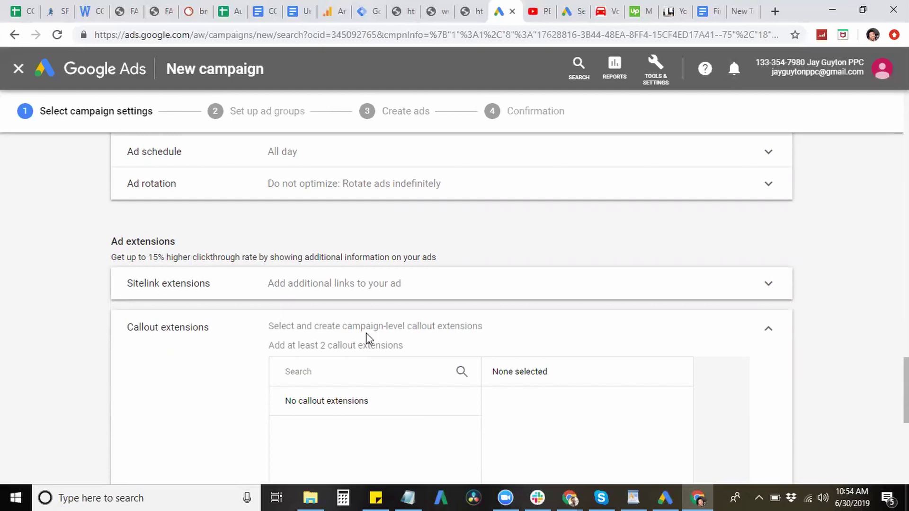
left_click(767, 333)
left_click(346, 351)
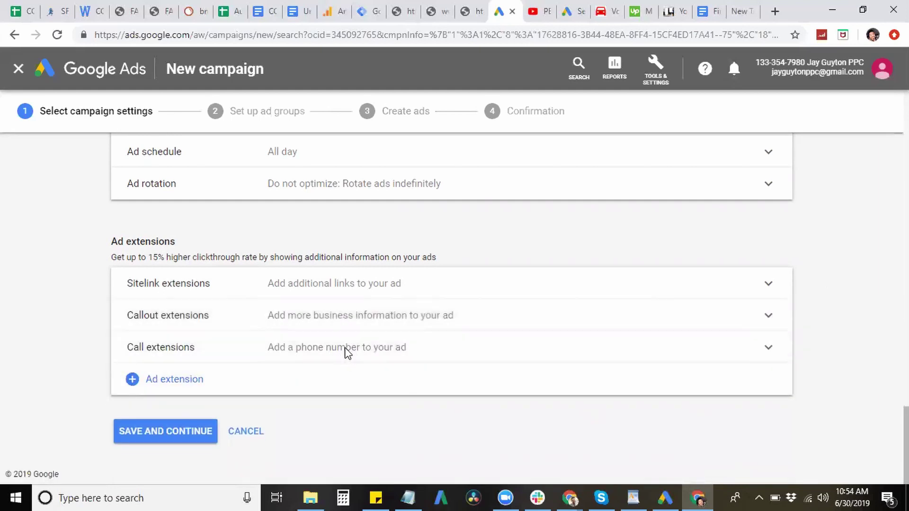
scroll(221, 371, "down", 3)
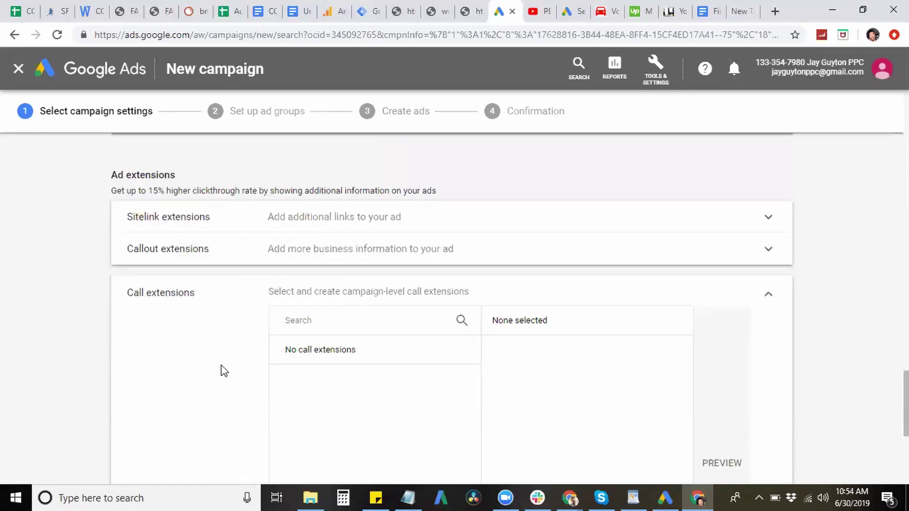
scroll(175, 355, "down", 1)
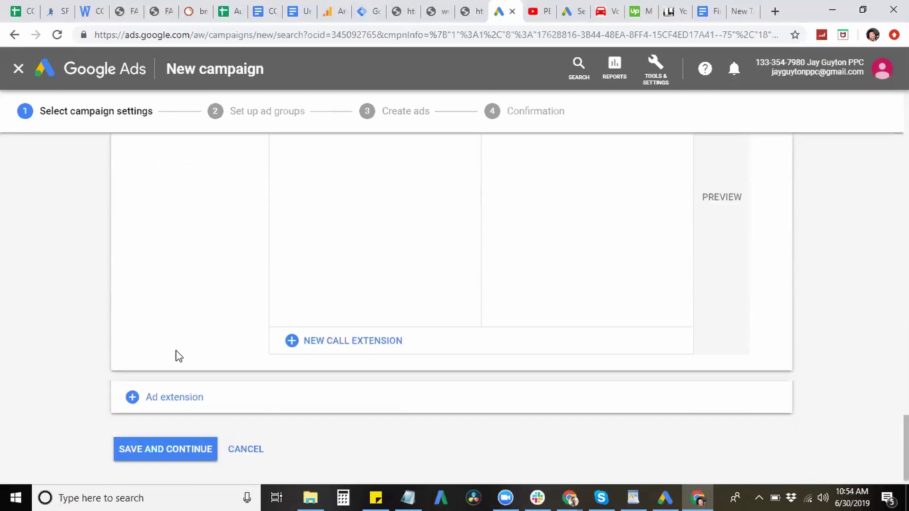
scroll(179, 347, "up", 3)
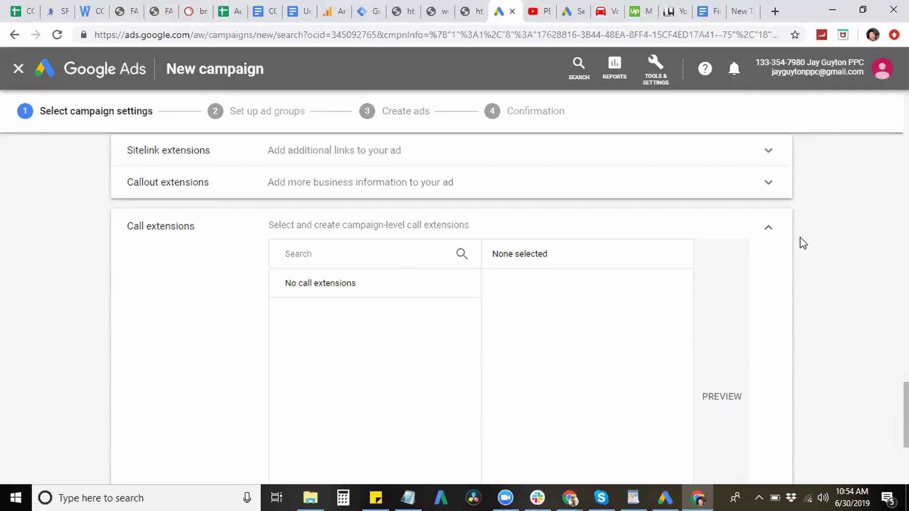
left_click(769, 228)
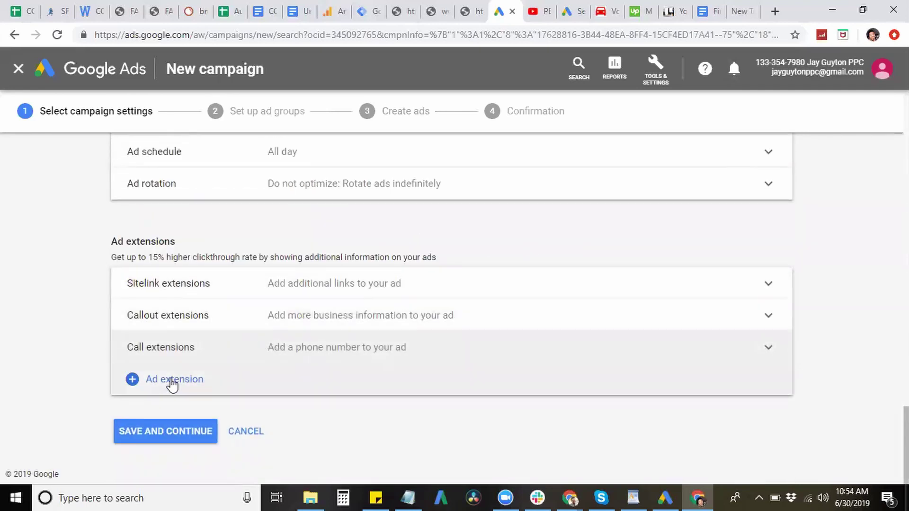
left_click(145, 441)
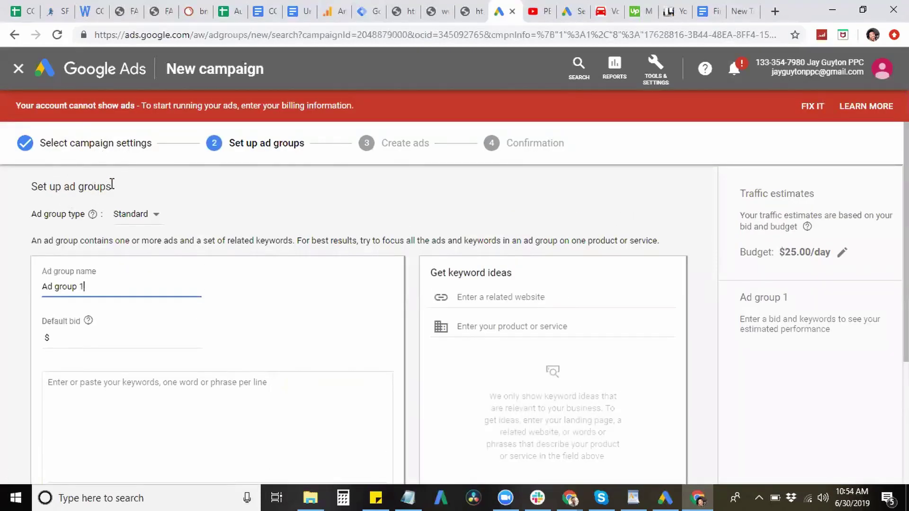
Scroll through the Ad group 1 form to review its empty default bid and keyword fields
scroll(147, 208, "down", 3)
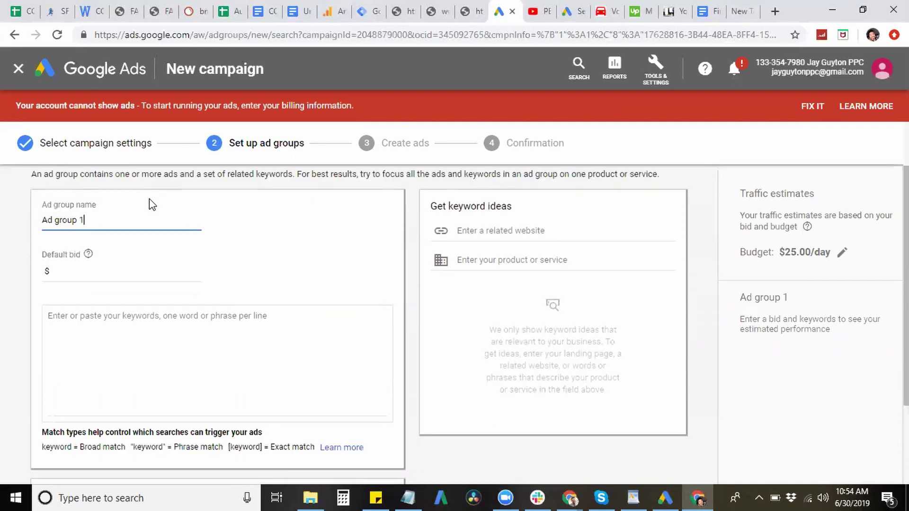
scroll(145, 196, "up", 3)
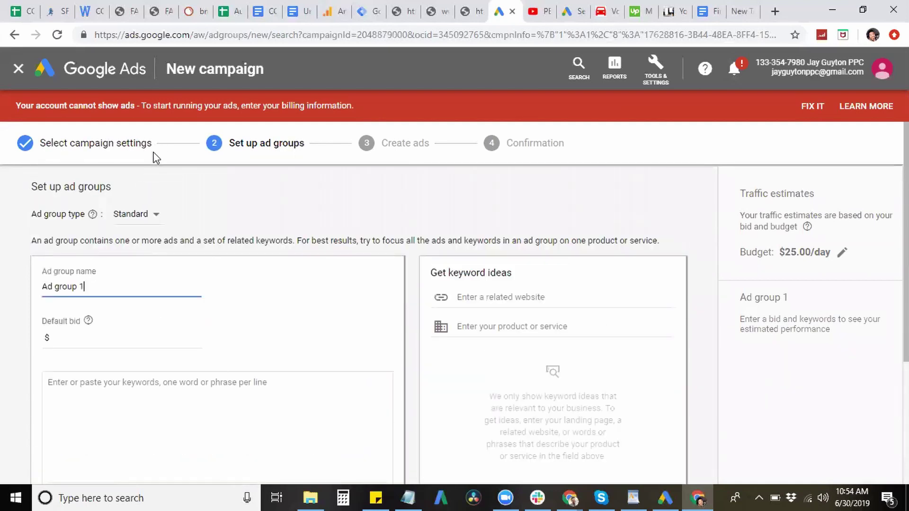